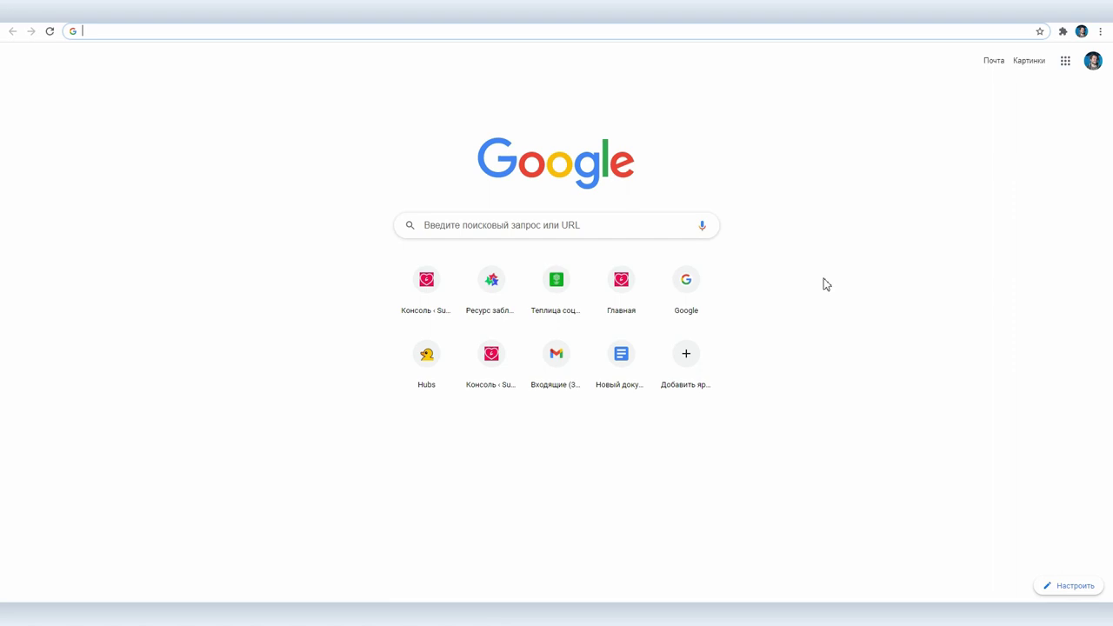
# - Search Google for the Office file editing extension and open its Chrome Web Store page
pyautogui.click(472, 224)
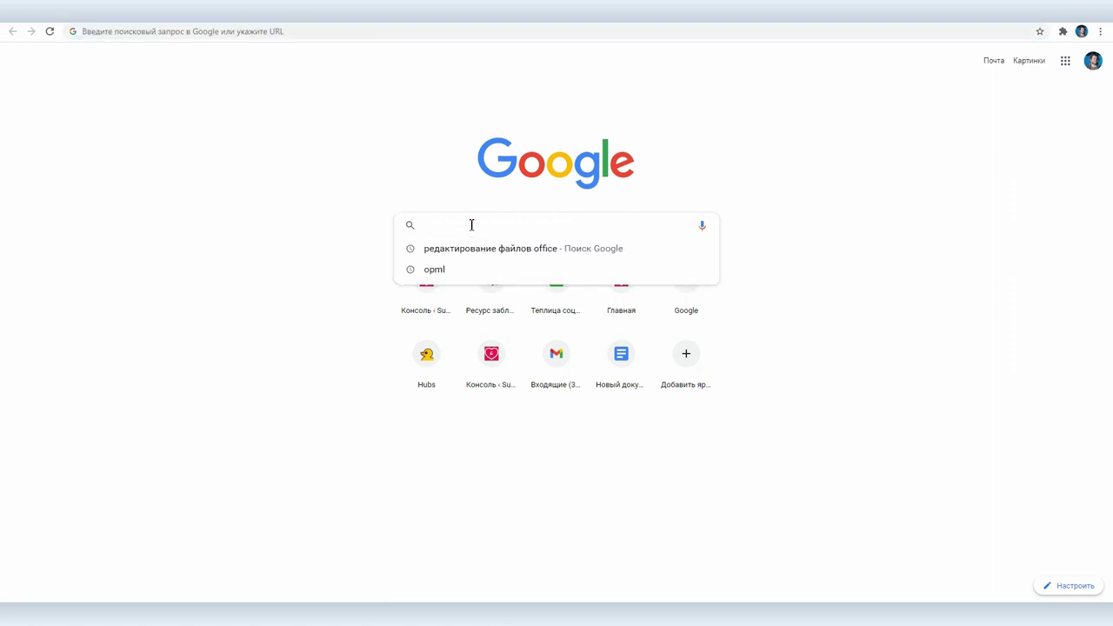
pyautogui.click(478, 254)
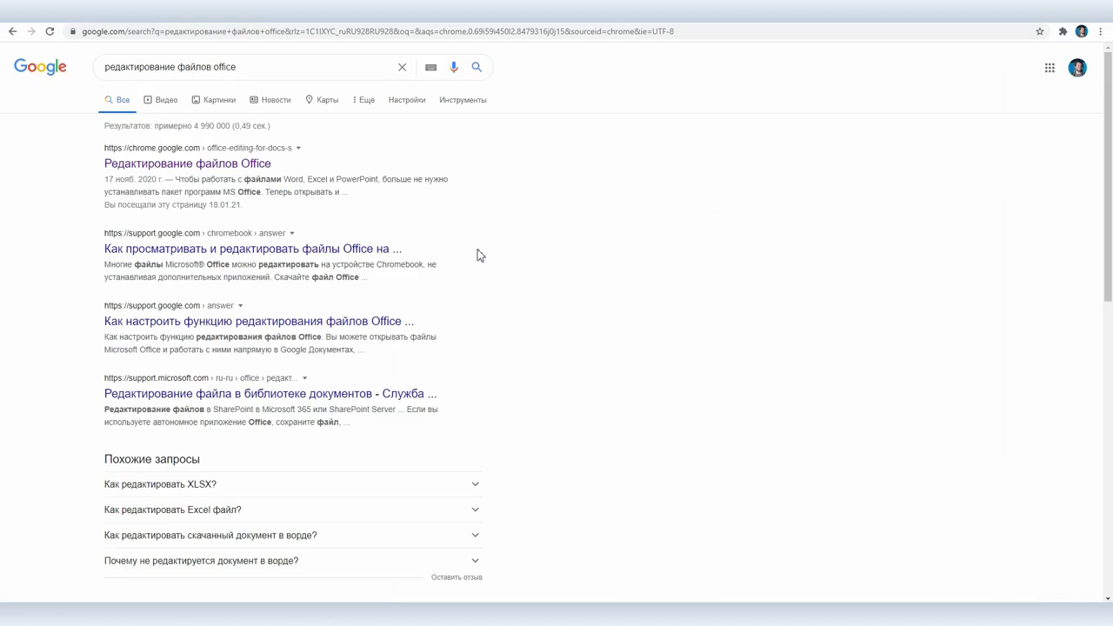
pyautogui.click(228, 165)
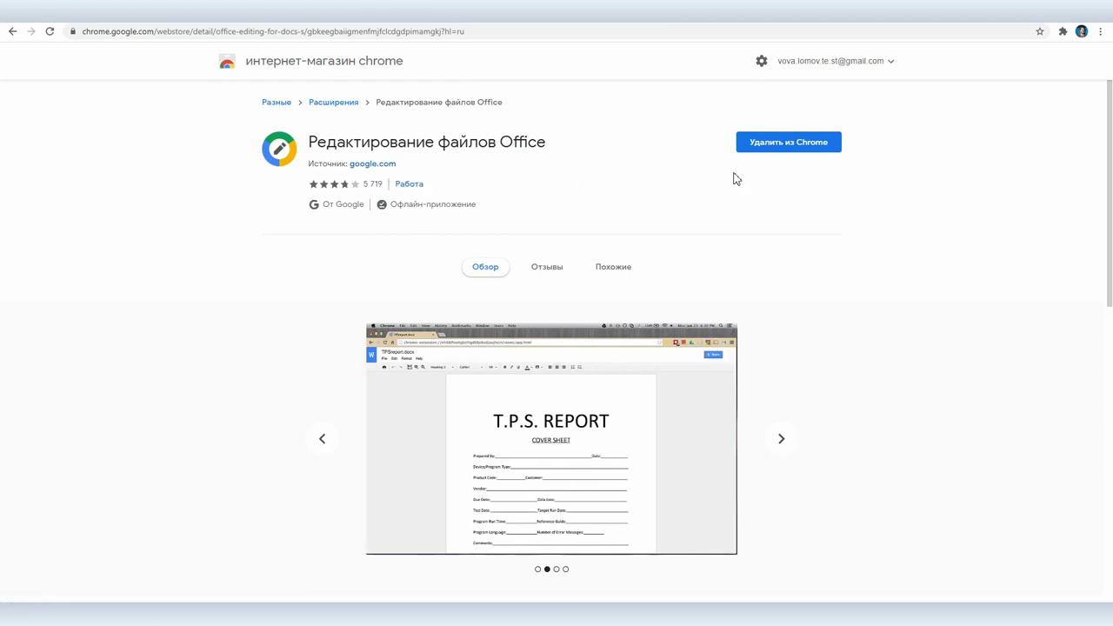
# - Pin the Office editing extension and create a new blank Word document, Untitled document.docx
pyautogui.click(1062, 32)
pyautogui.click(969, 142)
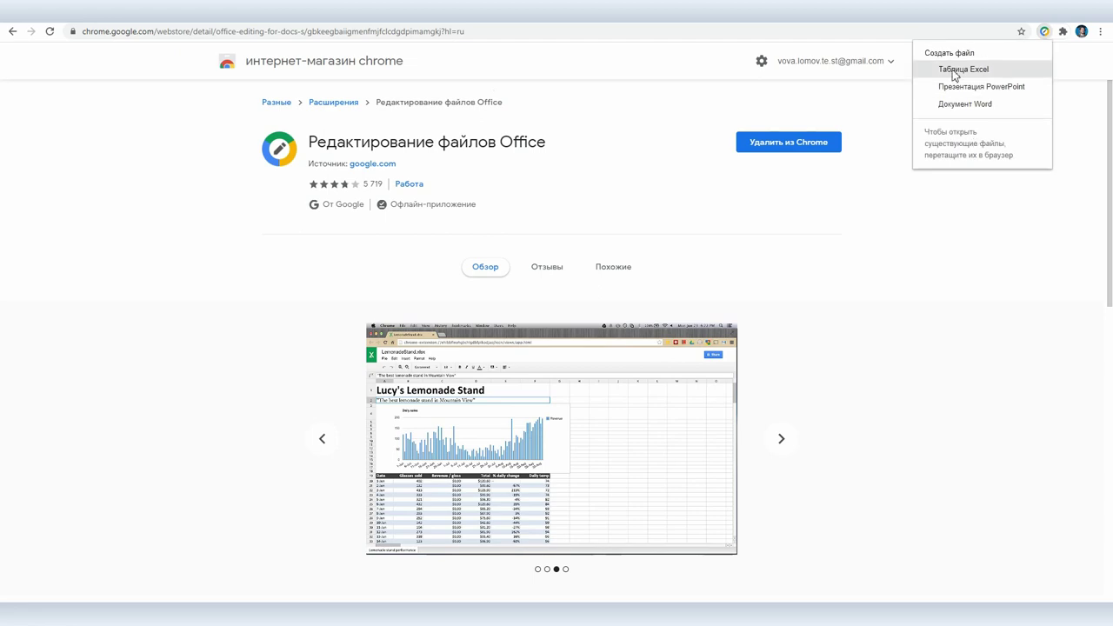
pyautogui.click(957, 106)
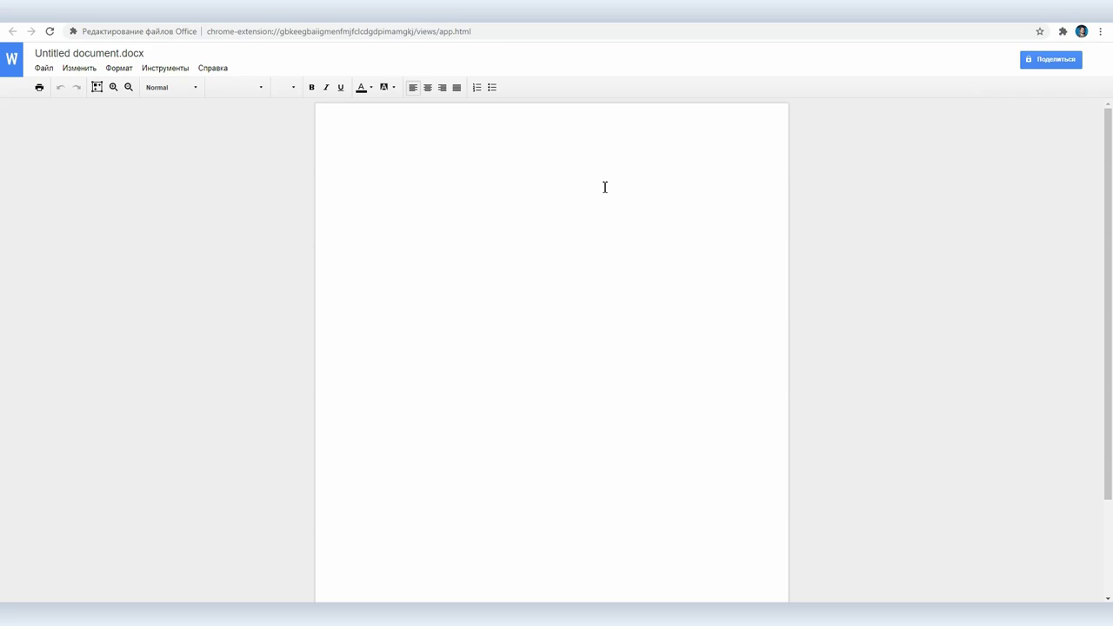
# - Browse the Файл, Формат, Инструменты and Справка menus of the blank document, then close them
pyautogui.click(43, 68)
pyautogui.moveTo(118, 70)
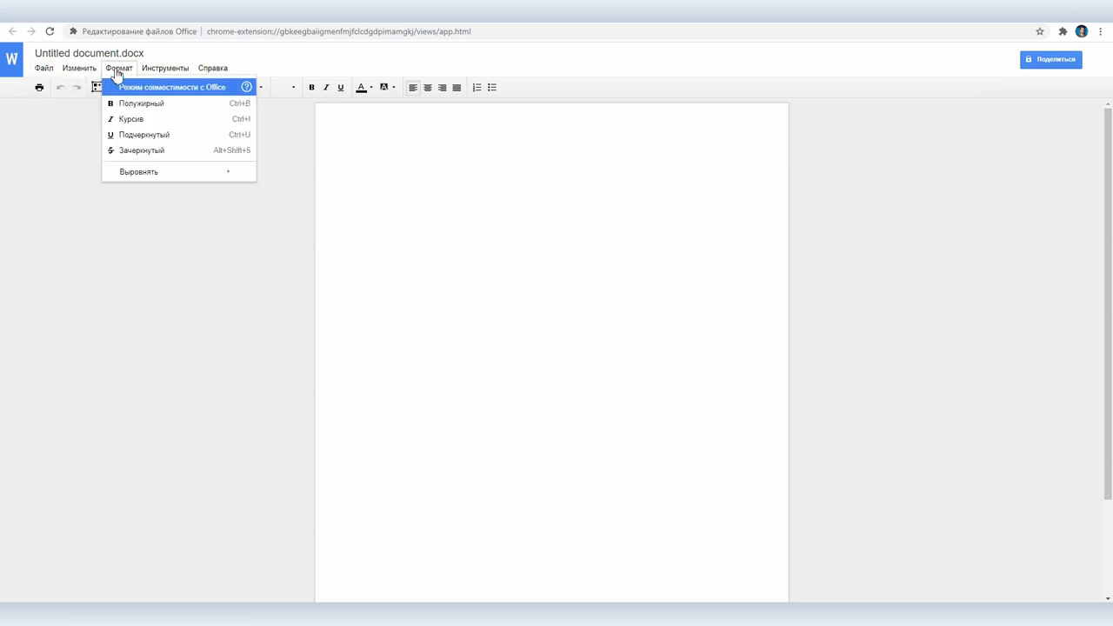
pyautogui.moveTo(168, 74)
pyautogui.moveTo(207, 71)
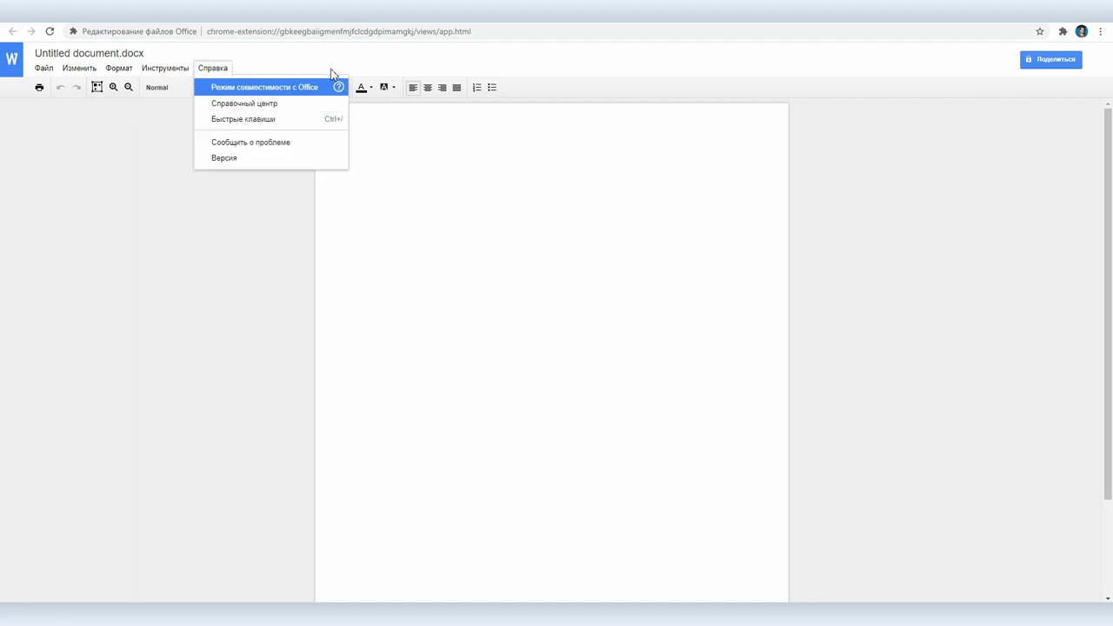
pyautogui.click(398, 63)
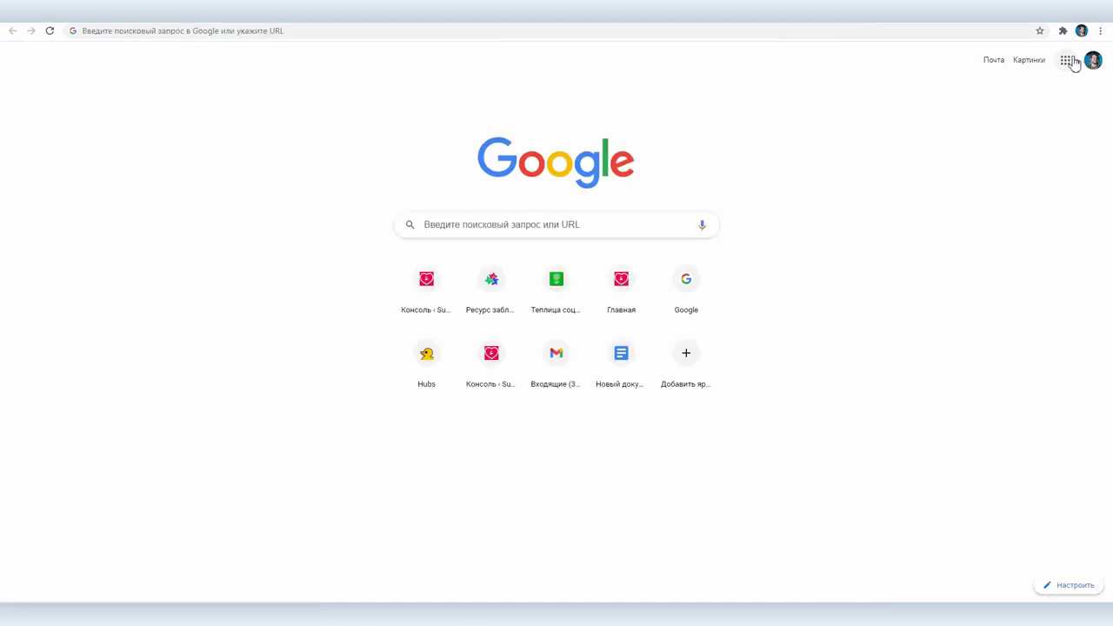
# - Go to Google Drive, dismiss the notifications prompt, and open Документ Office.docx in the Office editor
pyautogui.click(1066, 61)
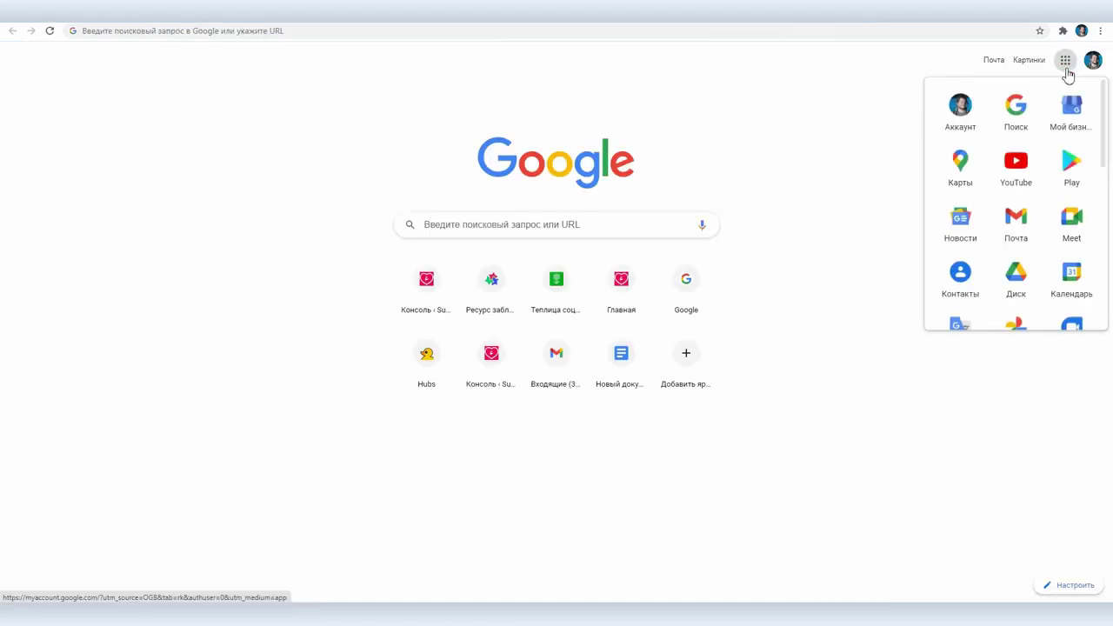
pyautogui.click(1016, 274)
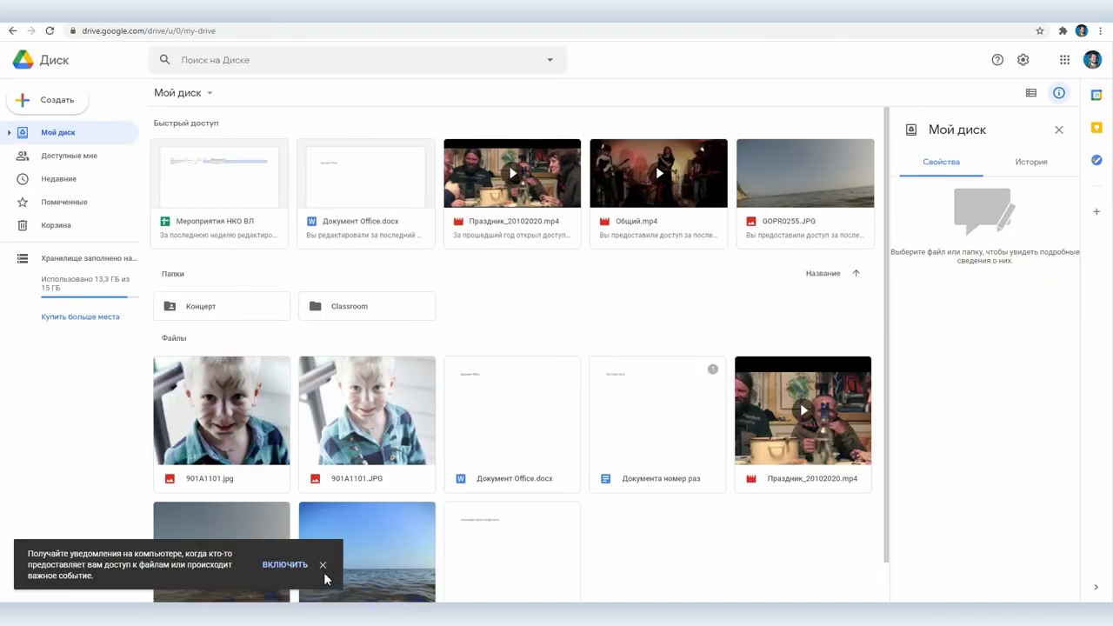
pyautogui.click(323, 567)
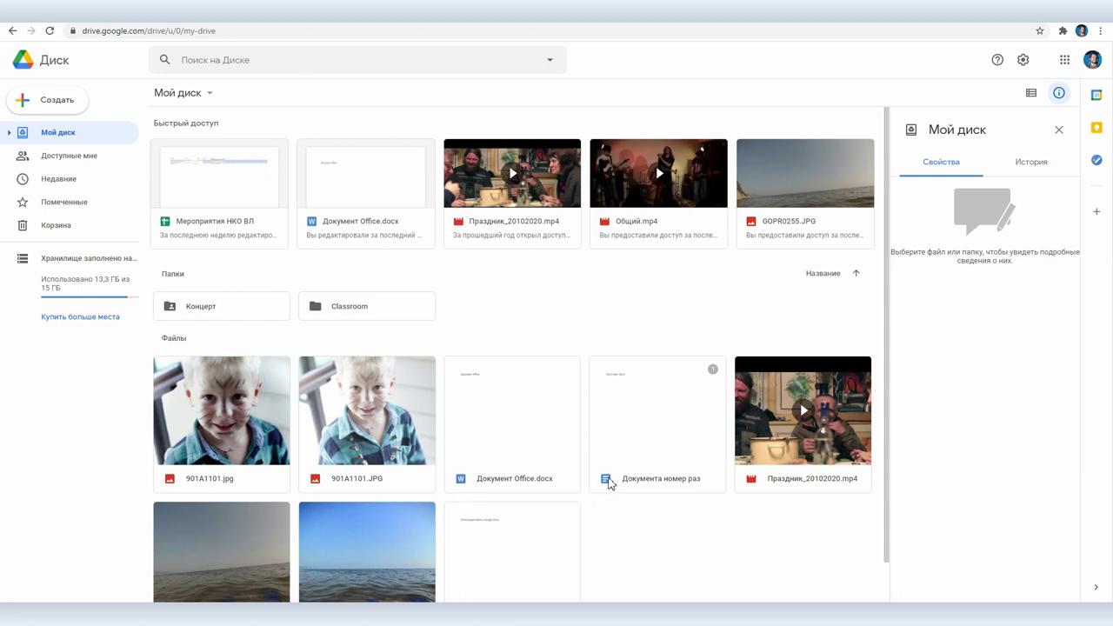
pyautogui.doubleClick(503, 434)
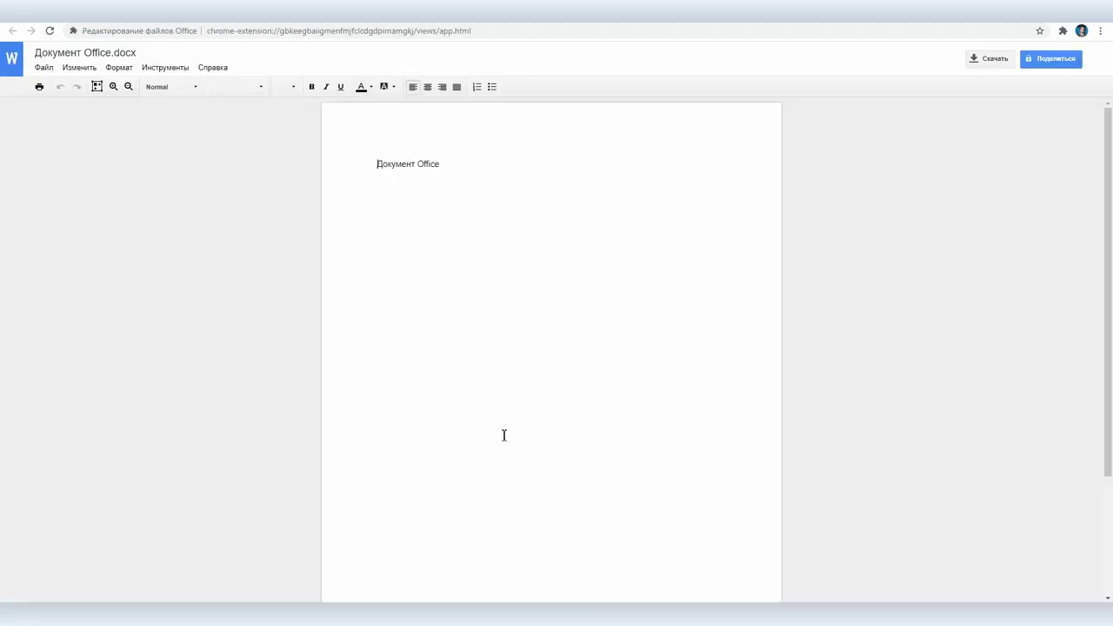
# - Add the line 'Добавили строку' under 'Документ Office' and download the document as .docx
pyautogui.click(488, 166)
pyautogui.press('Return')
pyautogui.write('Добавили строку')
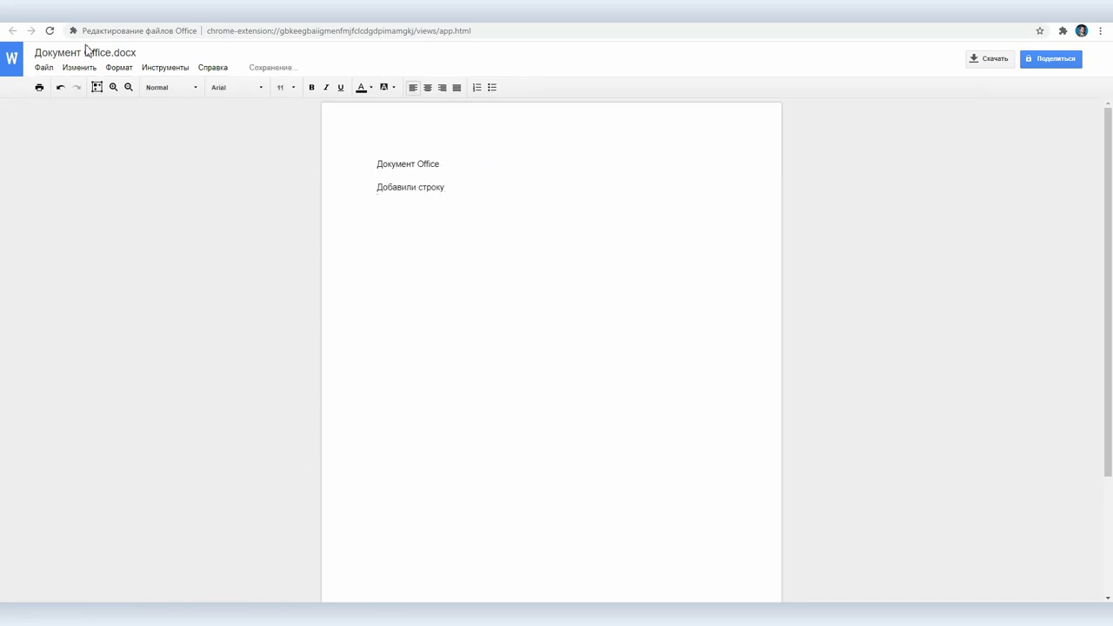
pyautogui.click(986, 61)
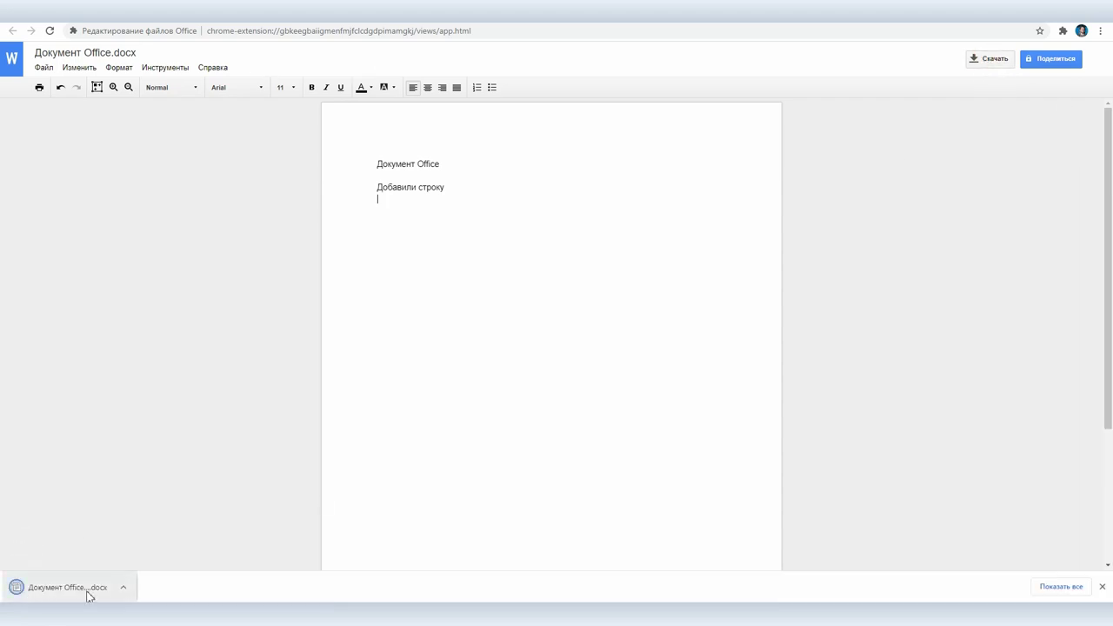
pyautogui.click(1102, 586)
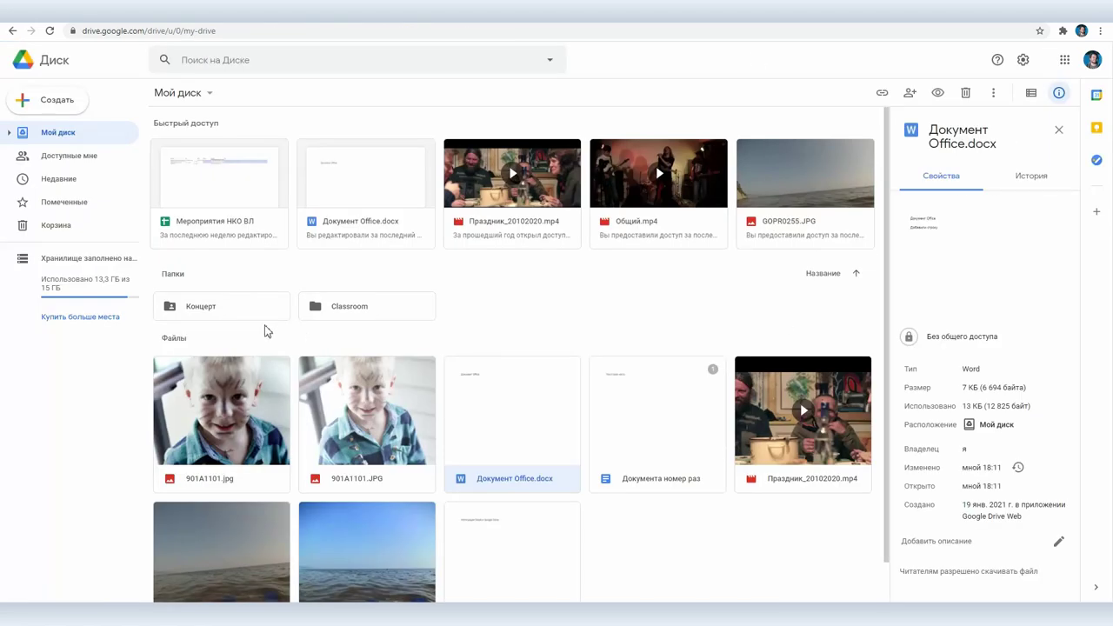
# - Drag the downloaded Документ Office.docx into Drive's Classroom folder, open the uploaded copy, then close it
pyautogui.doubleClick(358, 313)
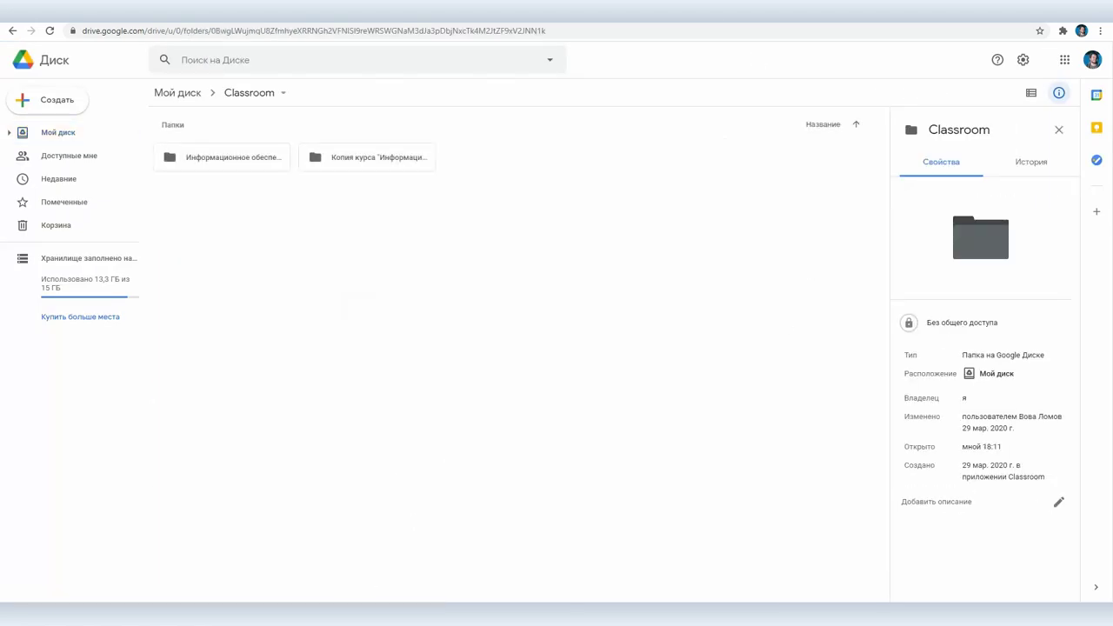
pyautogui.hotkey('alt', 'Tab')
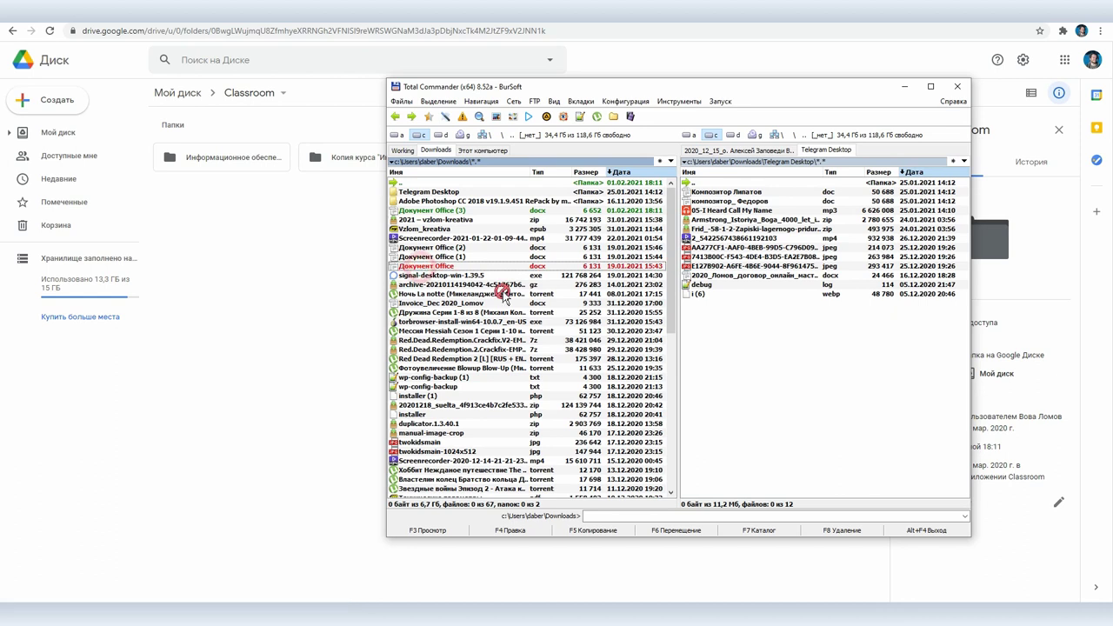
pyautogui.moveTo(396, 267); pyautogui.dragTo(346, 324)
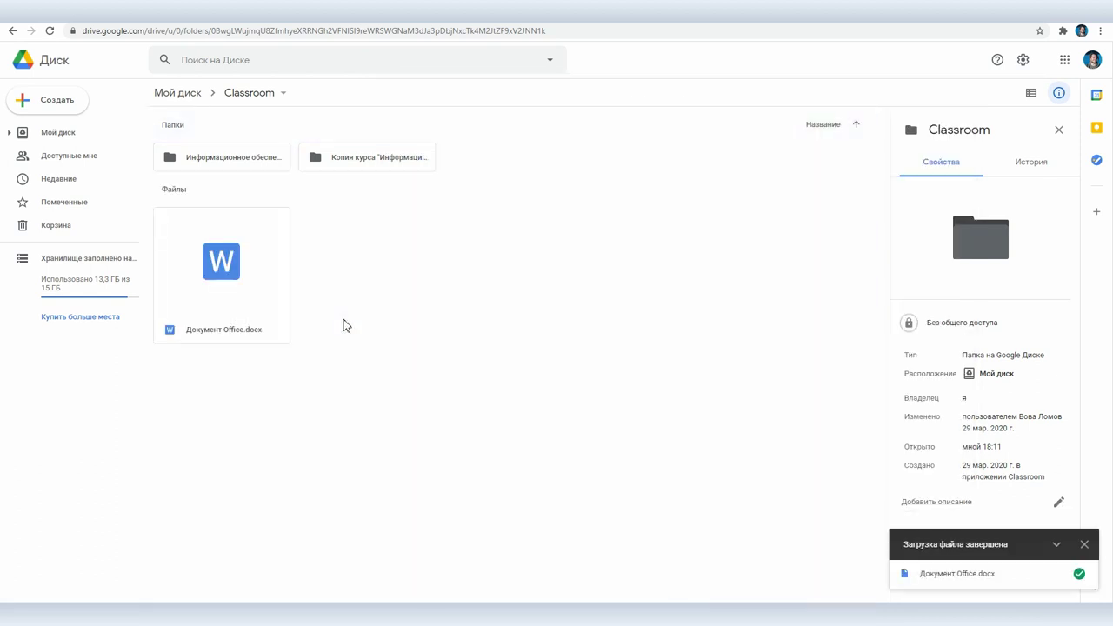
pyautogui.doubleClick(218, 278)
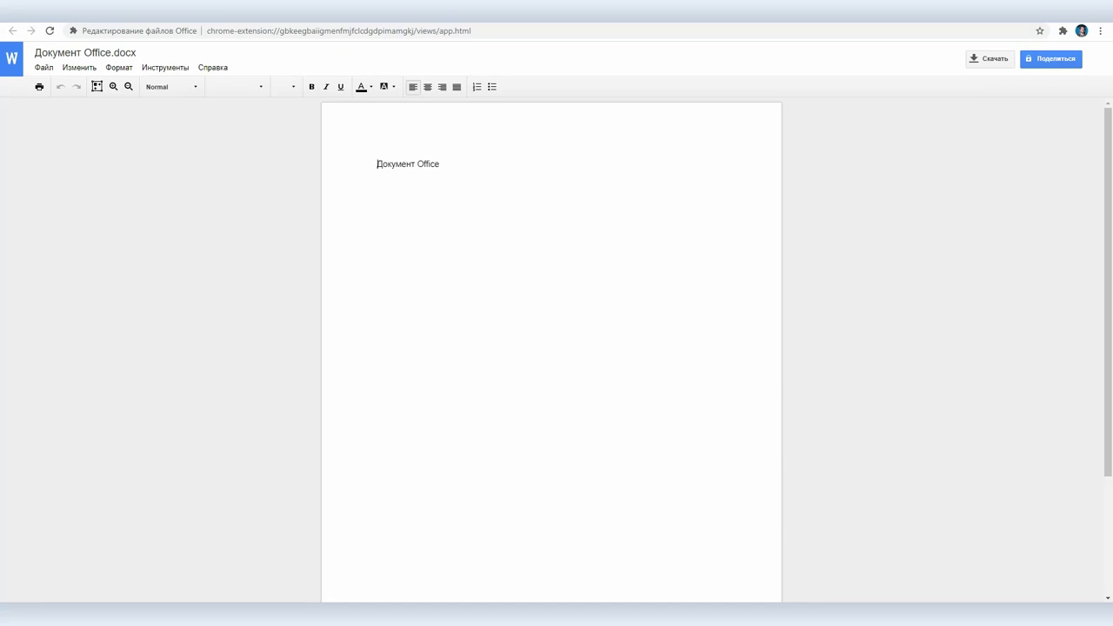
pyautogui.hotkey('ctrl', 'w')
# - Create a new Google Doc in Classroom containing and named 'Документ Microsoft'
pyautogui.rightClick(359, 285)
pyautogui.click(411, 369)
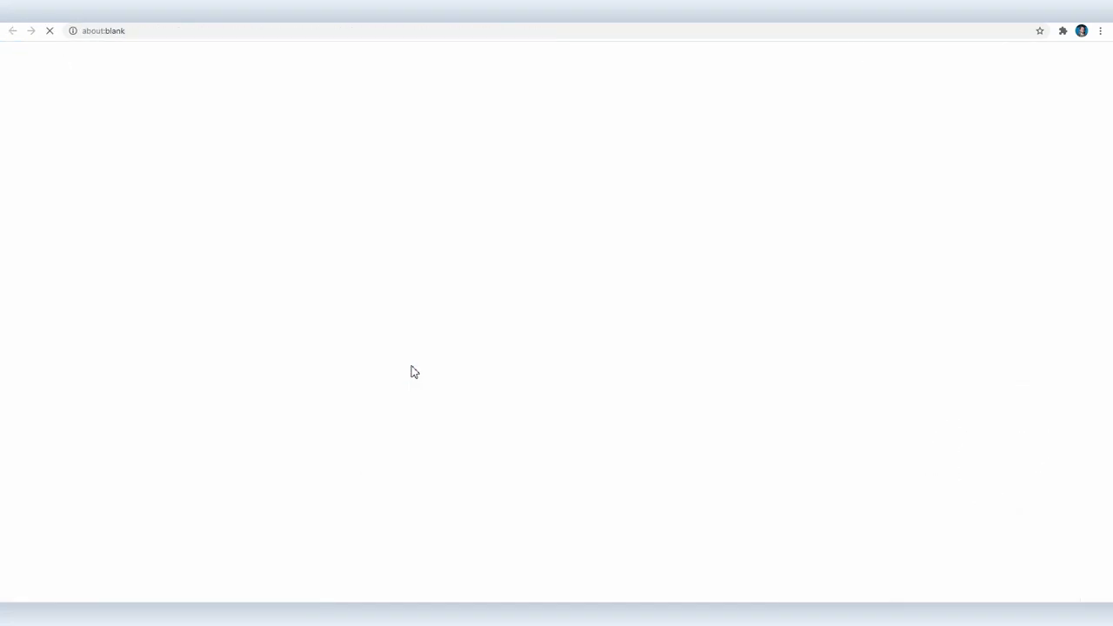
pyautogui.write('Документ Microsoft')
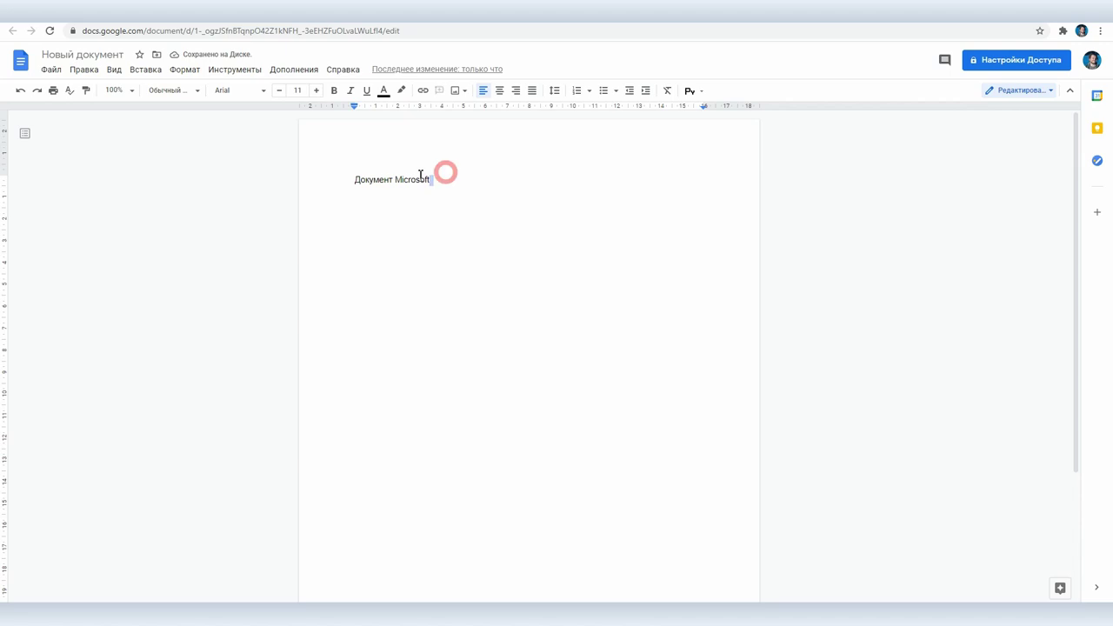
pyautogui.moveTo(444, 179); pyautogui.dragTo(355, 179)
pyautogui.click(94, 55)
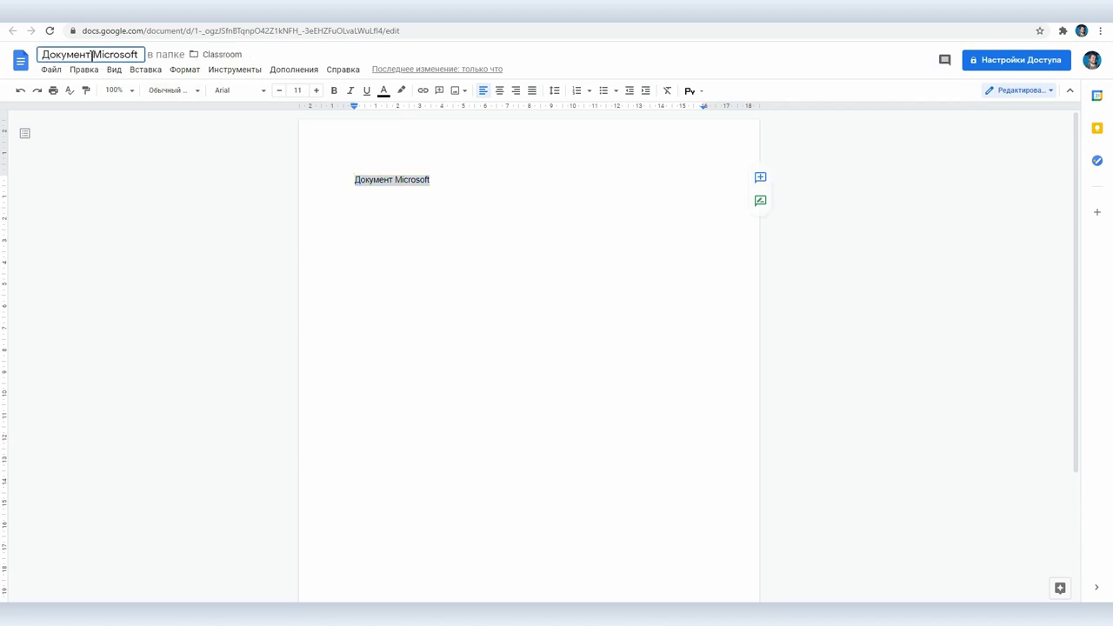
# - Download Документ Microsoft as a Microsoft Word (DOCX) file
pyautogui.click(50, 72)
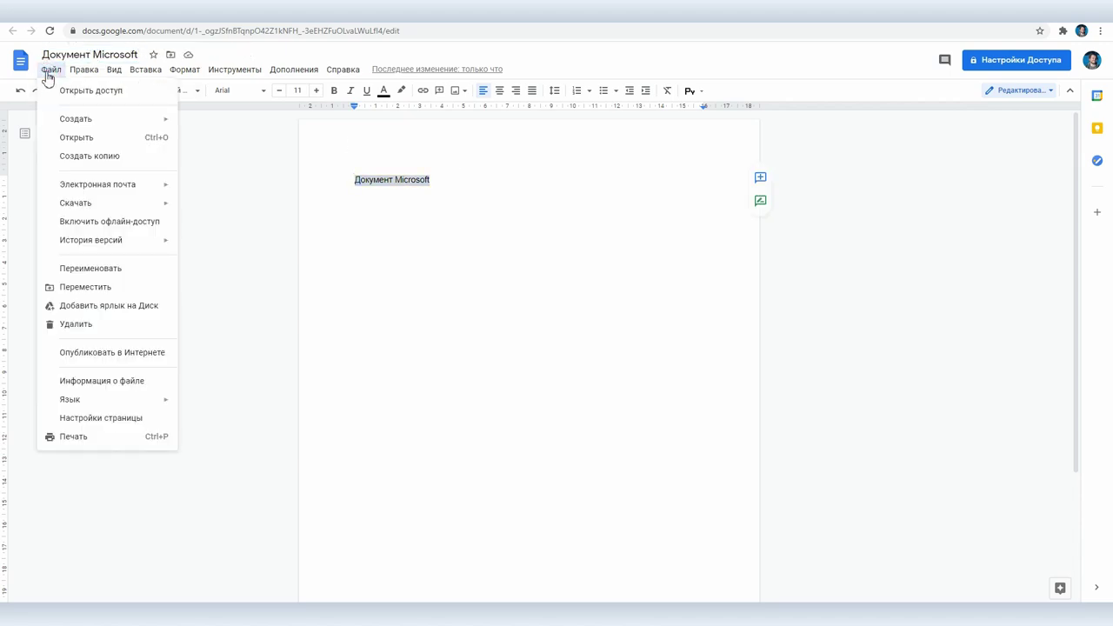
pyautogui.moveTo(100, 209)
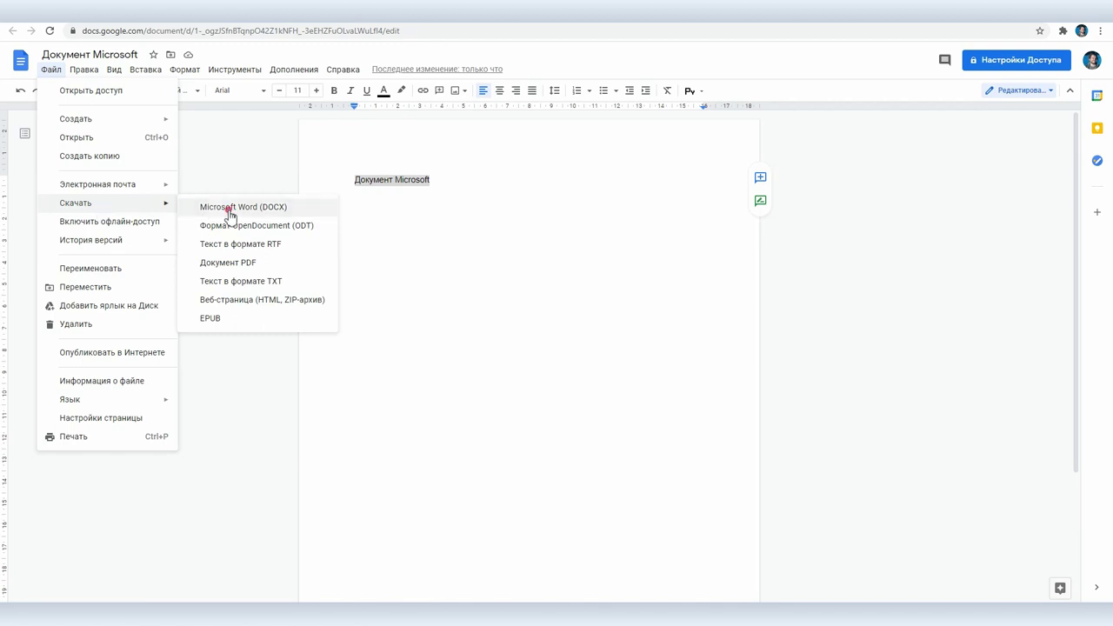
pyautogui.click(230, 209)
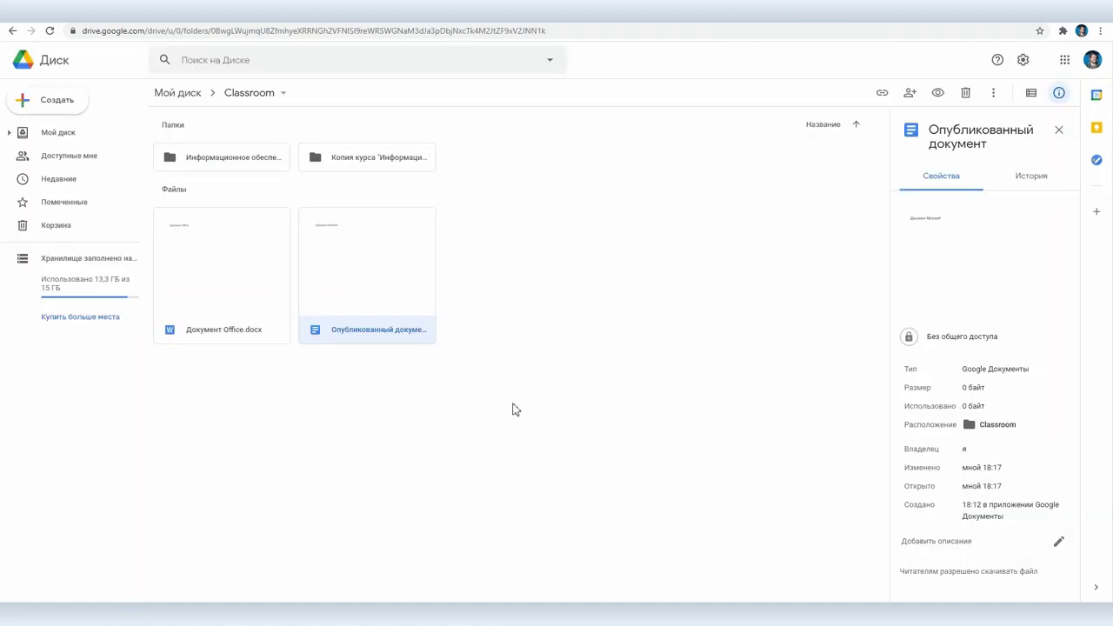
# - Open Опубликованный документ from the Classroom folder and click into its line 'Информация появится в интернет'
pyautogui.doubleClick(376, 279)
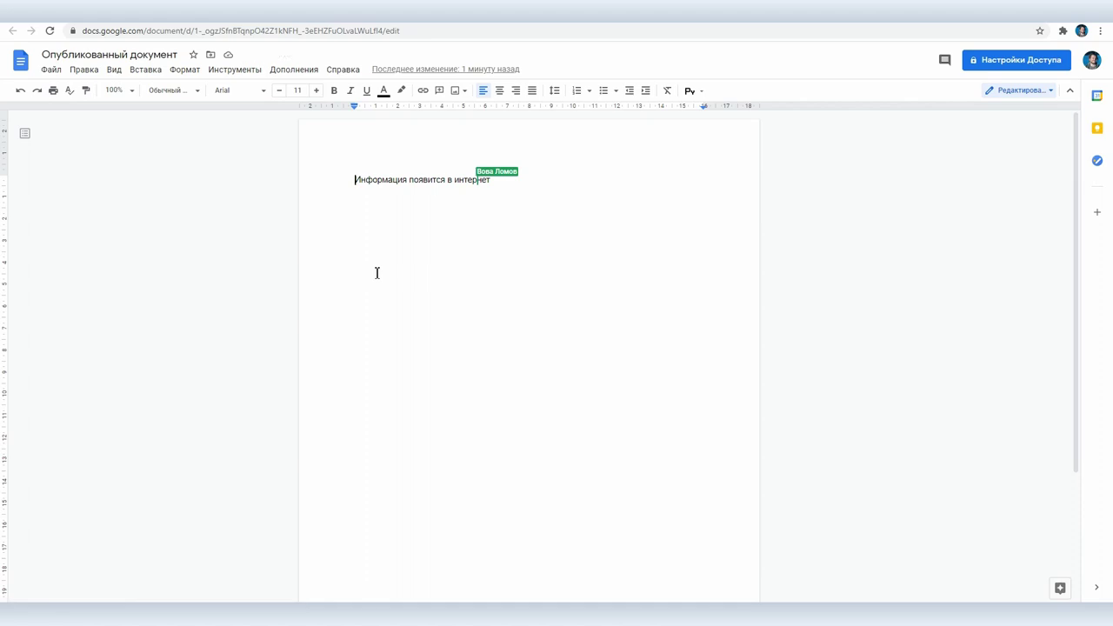
pyautogui.click(371, 179)
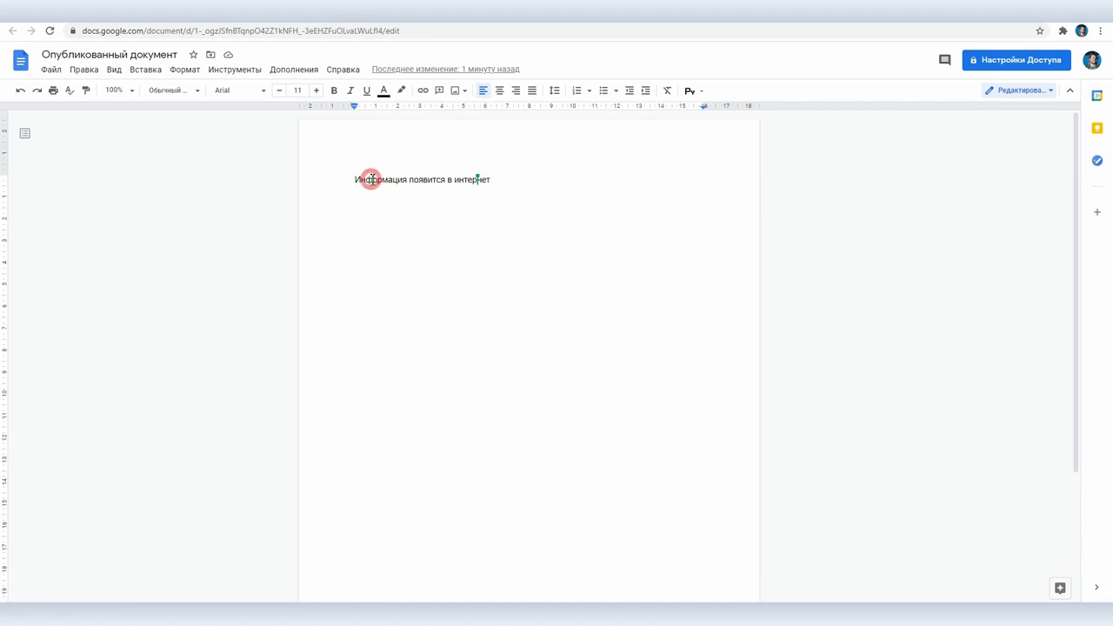
pyautogui.click(50, 70)
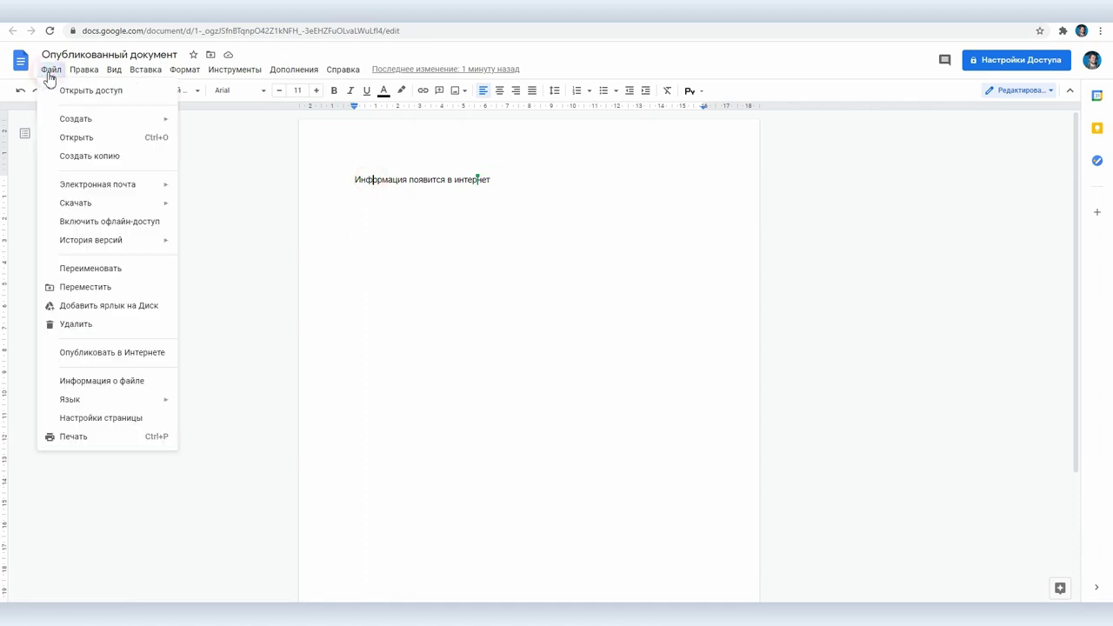
# - Publish the document to the web and confirm publishing
pyautogui.click(116, 357)
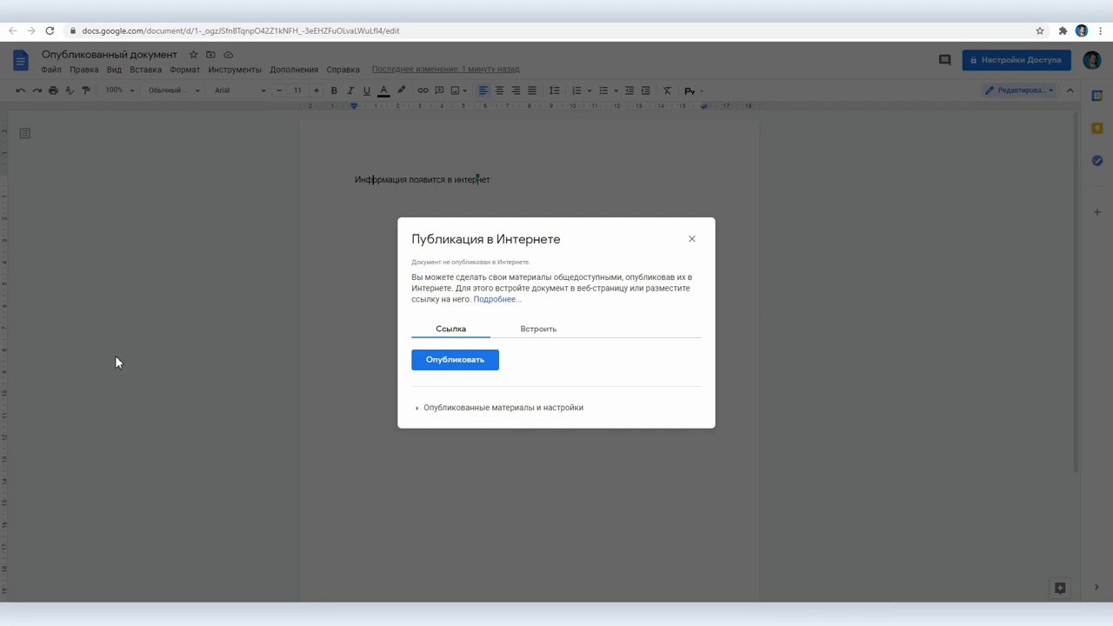
pyautogui.click(465, 365)
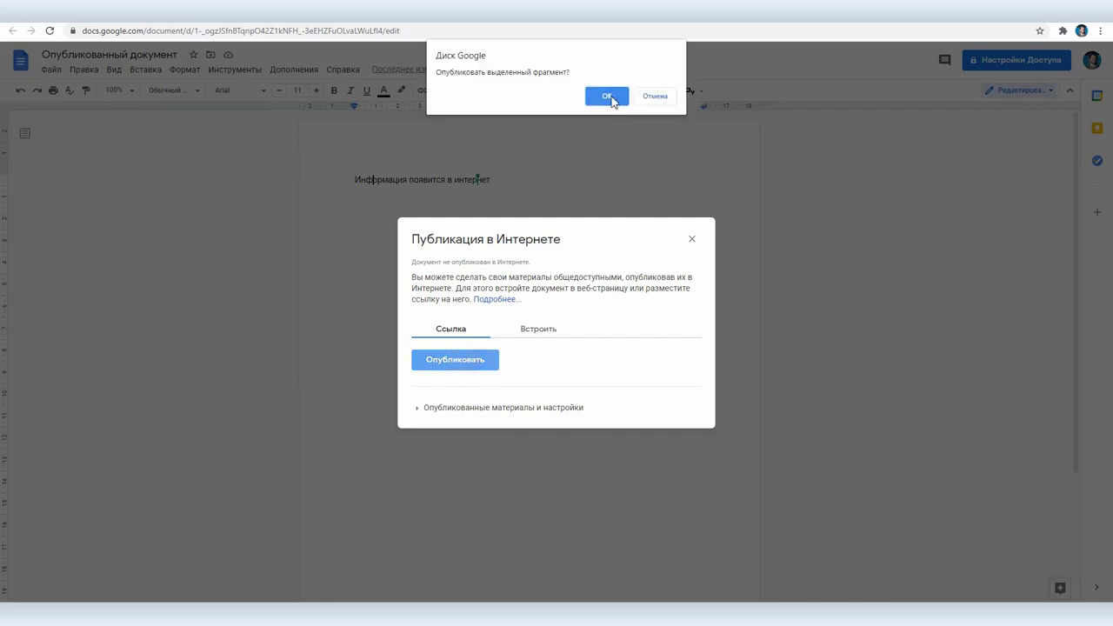
pyautogui.click(610, 97)
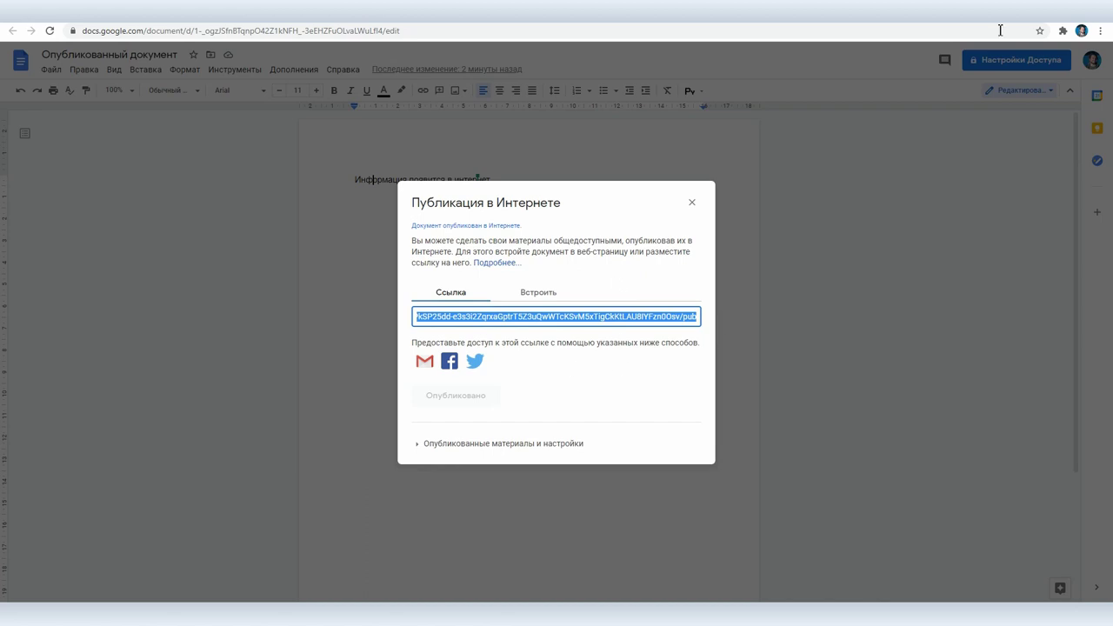
# - Open the copied published link in a new tab, then return to the editor
pyautogui.hotkey('ctrl', 't')
pyautogui.hotkey('ctrl', 'v')
pyautogui.press('Return')
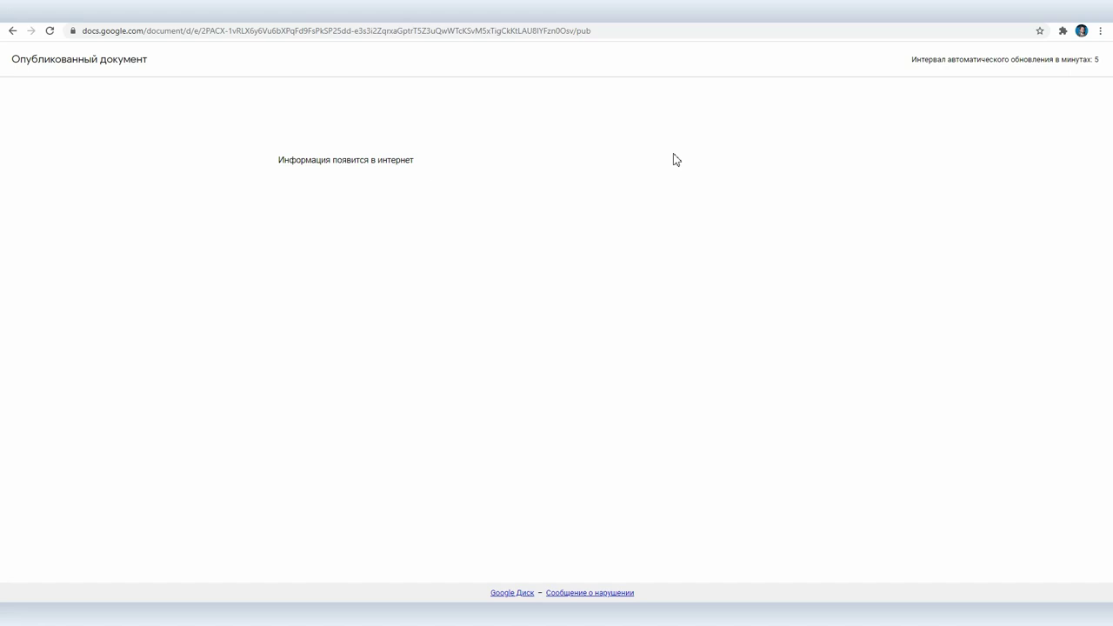
pyautogui.hotkey('ctrl', 'w')
# - Open the te-st.ru smartphone security checklist article and rename the doc to its title
pyautogui.click(689, 202)
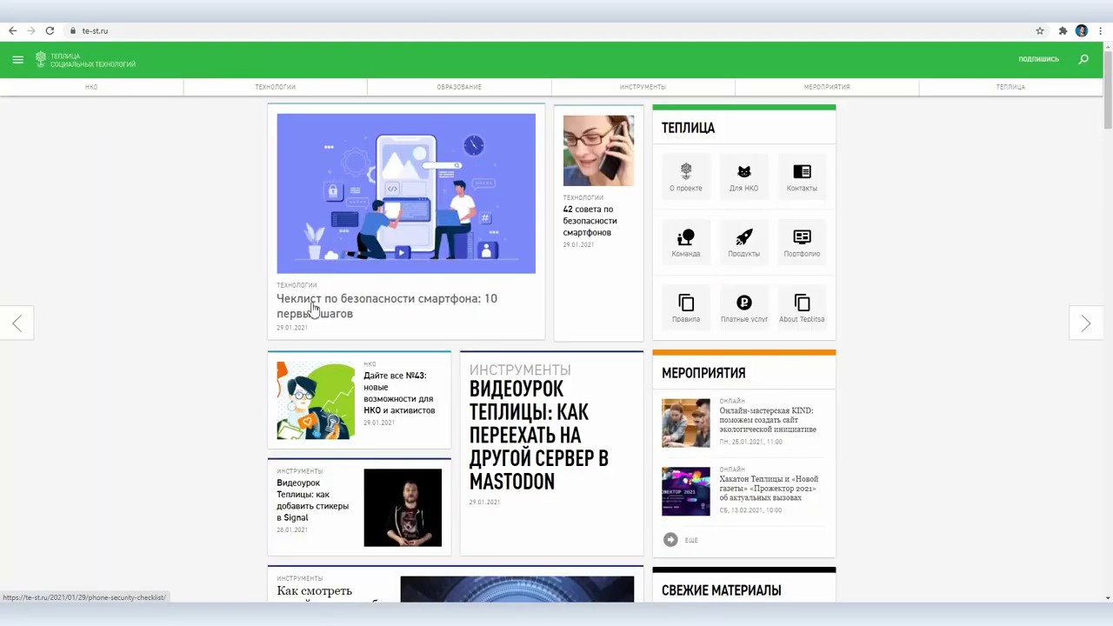
pyautogui.click(283, 311)
pyautogui.scroll(-3, 243, 195)
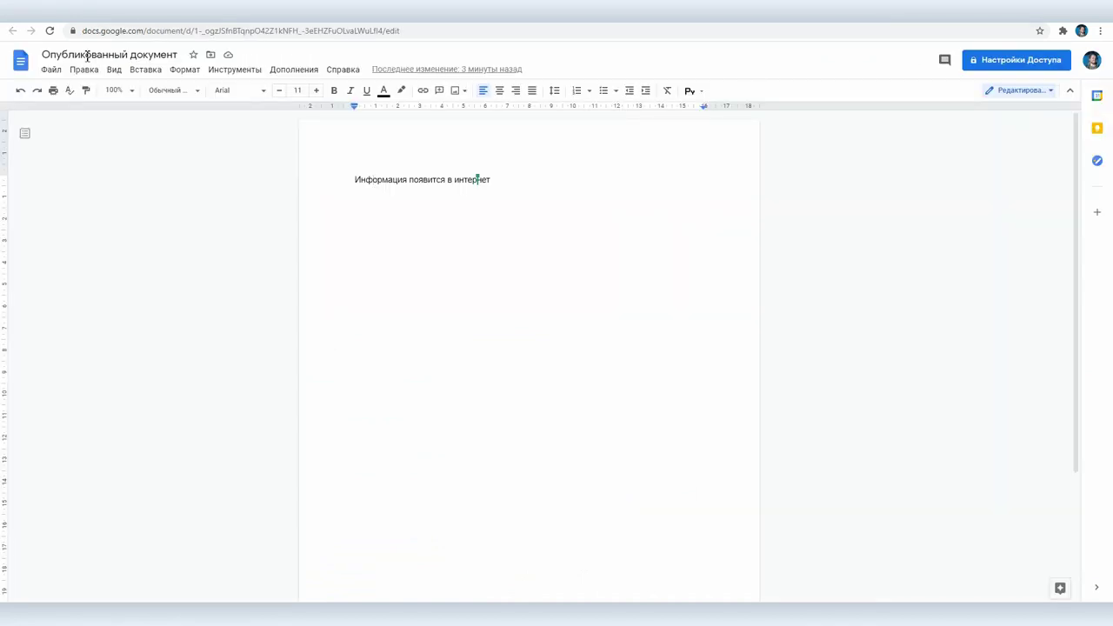
pyautogui.click(87, 57)
pyautogui.write('Чеклист по безопасности смартфона: 10 первых шагов')
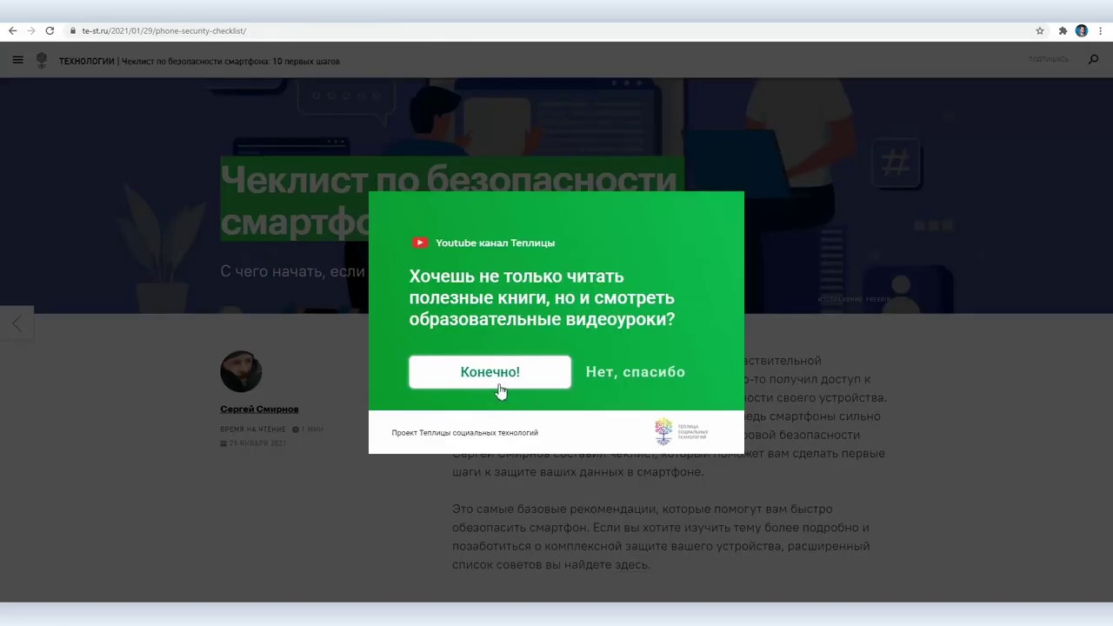
# - Dismiss the YouTube invitation and replace the doc's placeholder line with the pasted checklist image
pyautogui.click(645, 372)
pyautogui.scroll(-3, 652, 368)
pyautogui.scroll(-5, 857, 469)
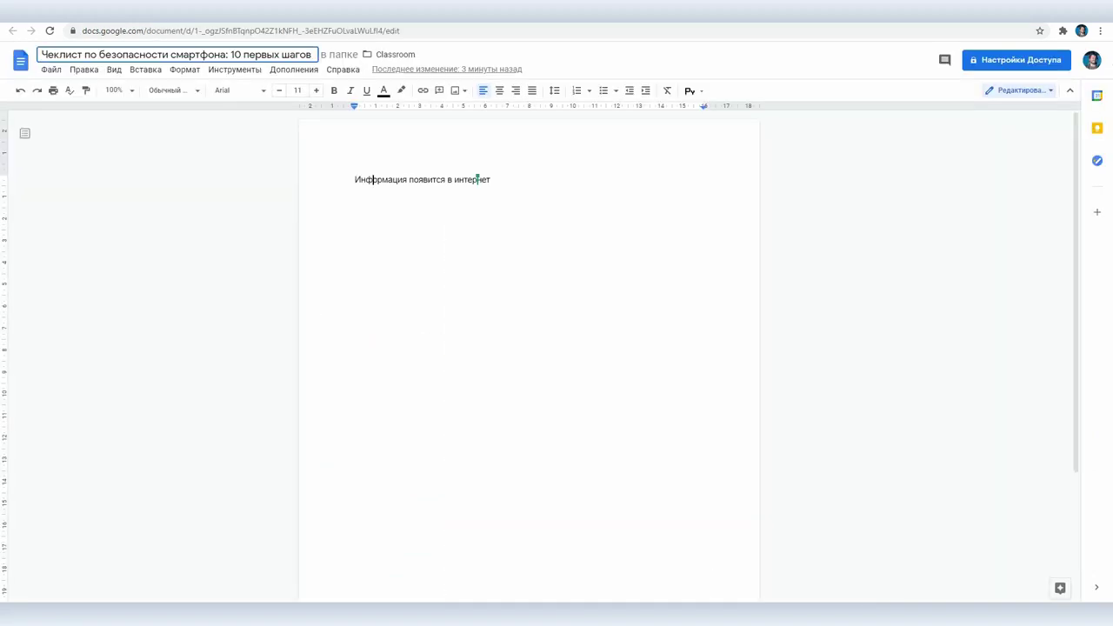
pyautogui.moveTo(489, 181); pyautogui.dragTo(352, 183)
pyautogui.hotkey('ctrl', 'v')
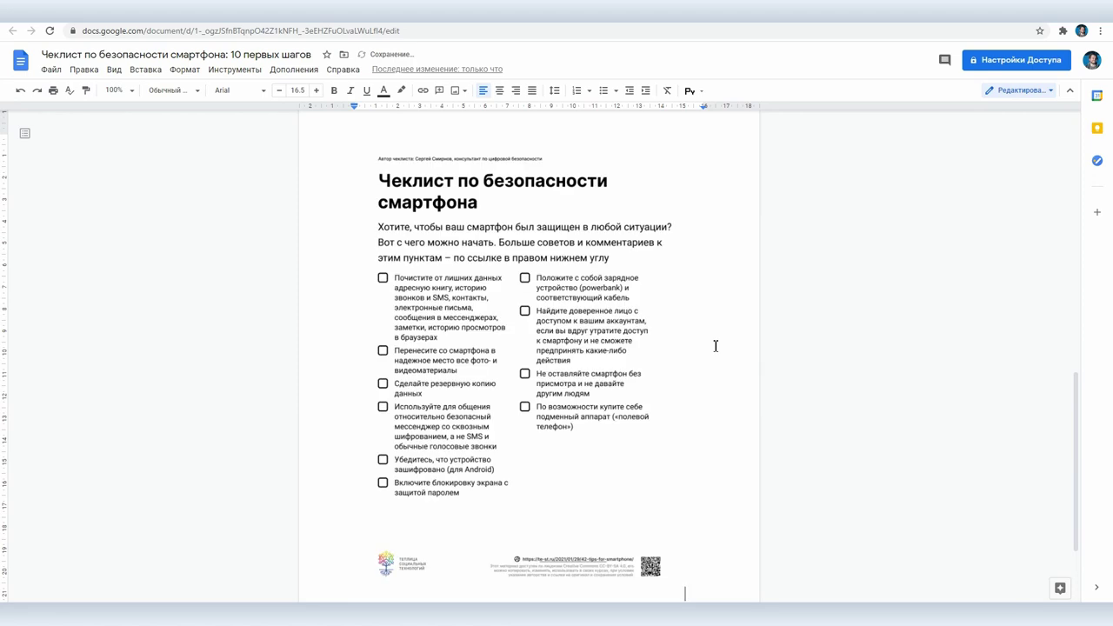
# - Set all the document's text to size 12.5 and check where the здесь link points
pyautogui.hotkey('ctrl', 'Home')
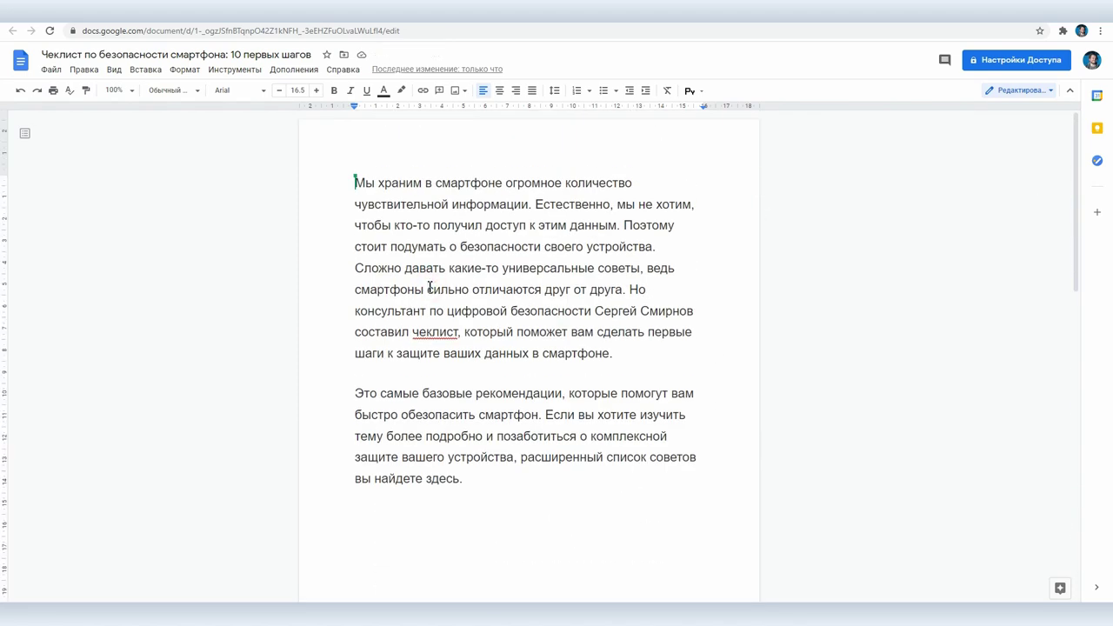
pyautogui.hotkey('ctrl', 'a')
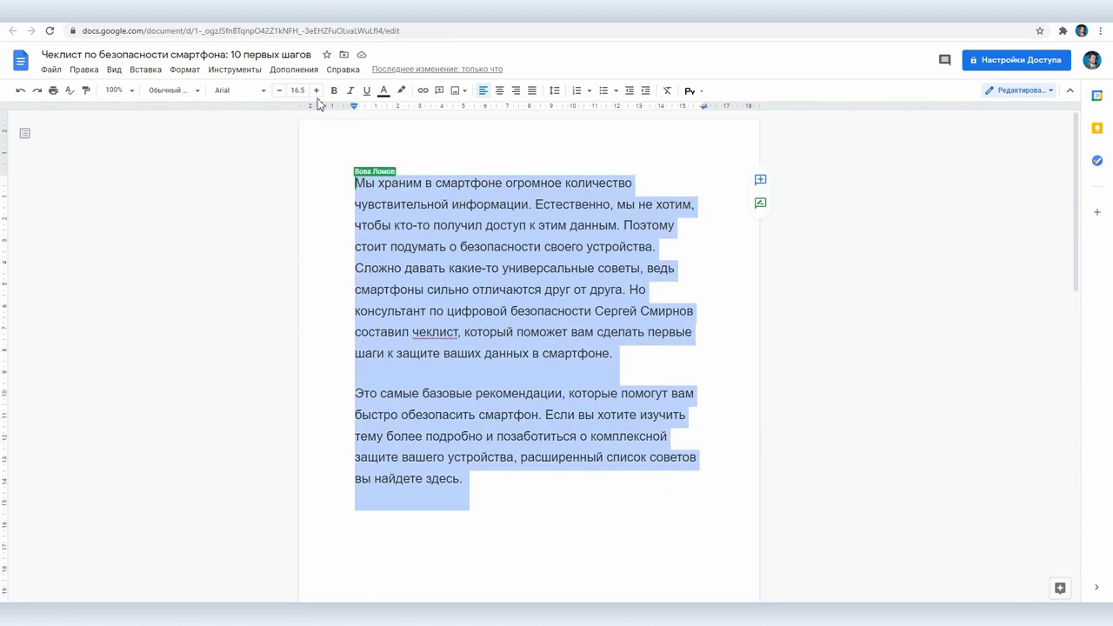
pyautogui.click(278, 90)
pyautogui.click(315, 91)
pyautogui.click(315, 90)
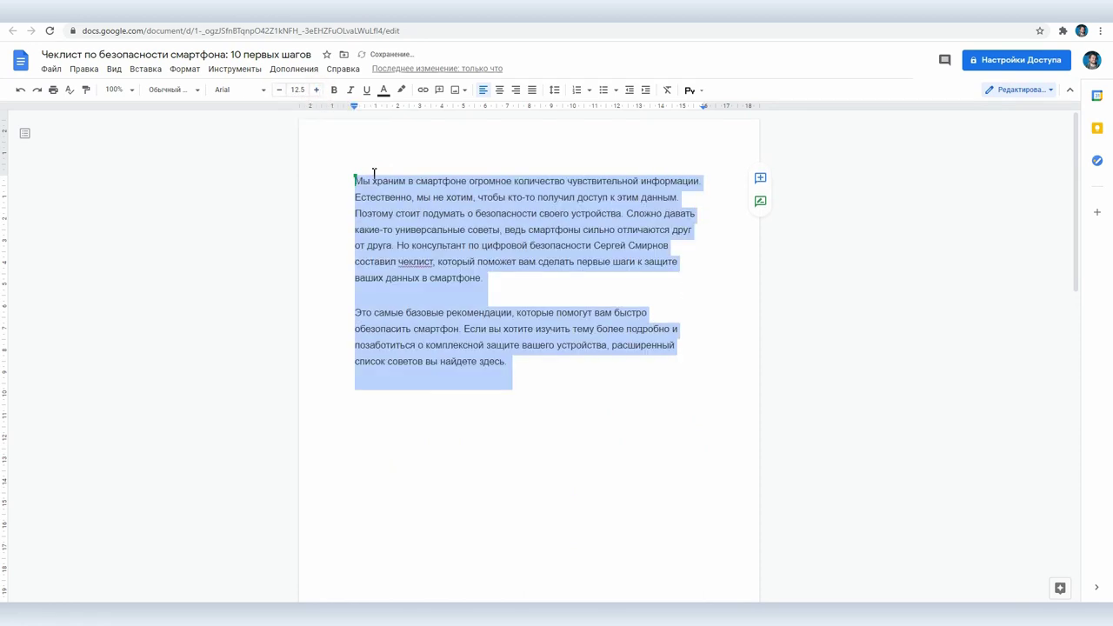
pyautogui.click(500, 357)
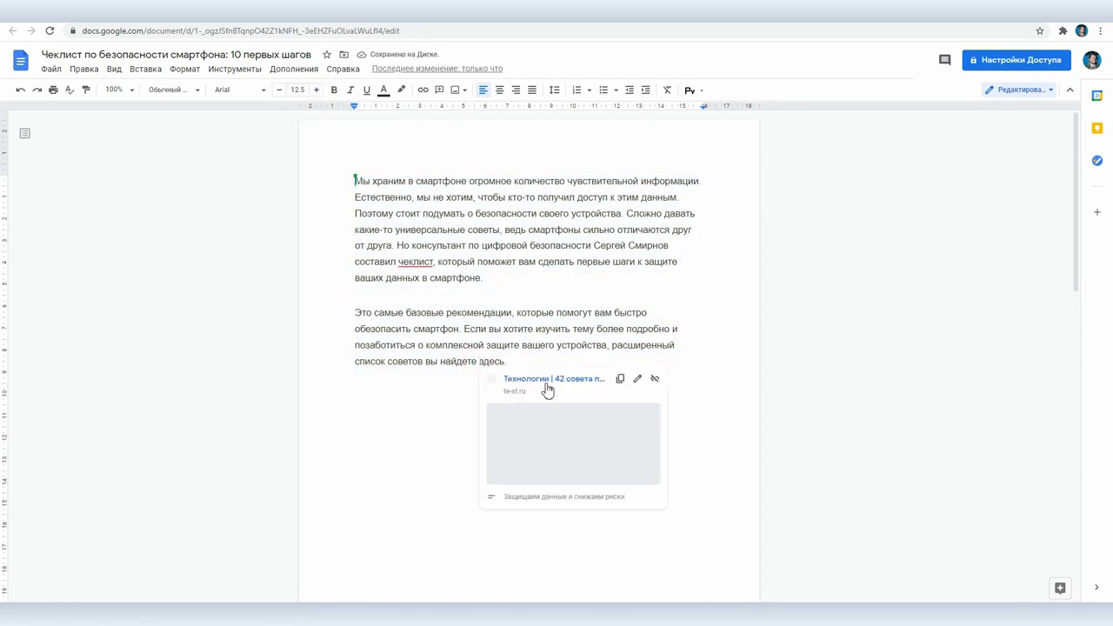
pyautogui.click(509, 335)
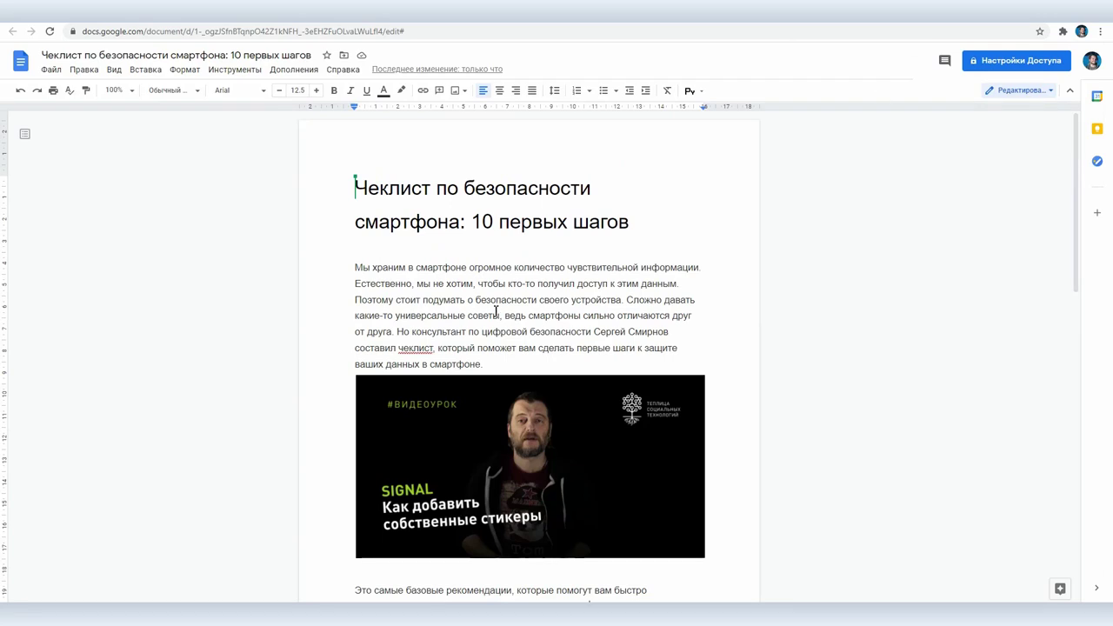
# - Reopen Publish to the web and select the entire iframe code on the Embed tab
pyautogui.scroll(-6, 496, 311)
pyautogui.scroll(2, 497, 319)
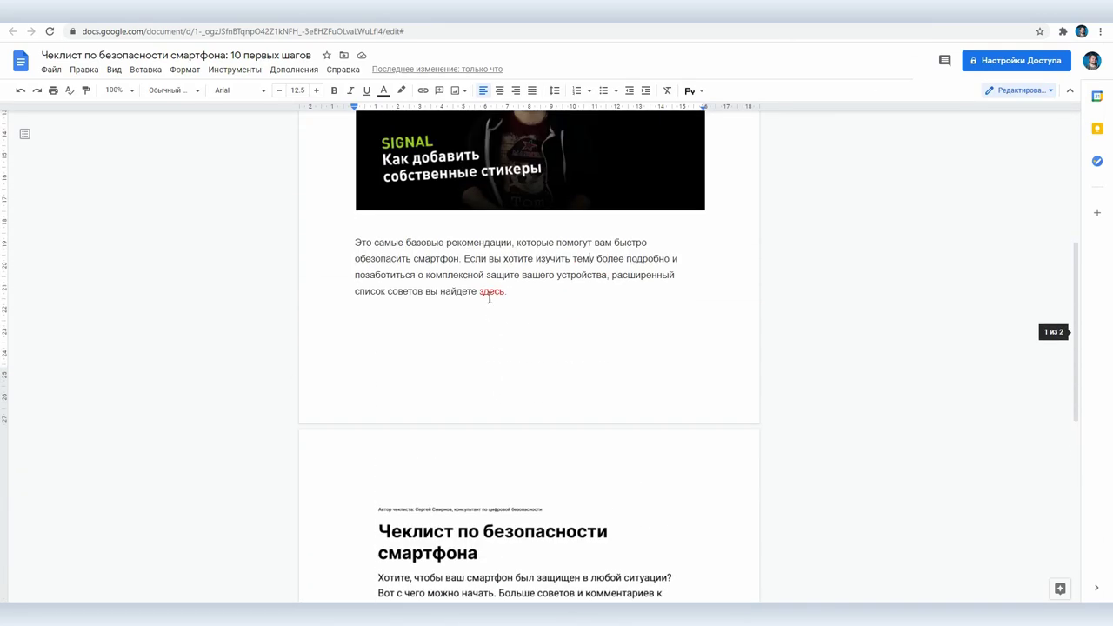
pyautogui.scroll(4, 276, 245)
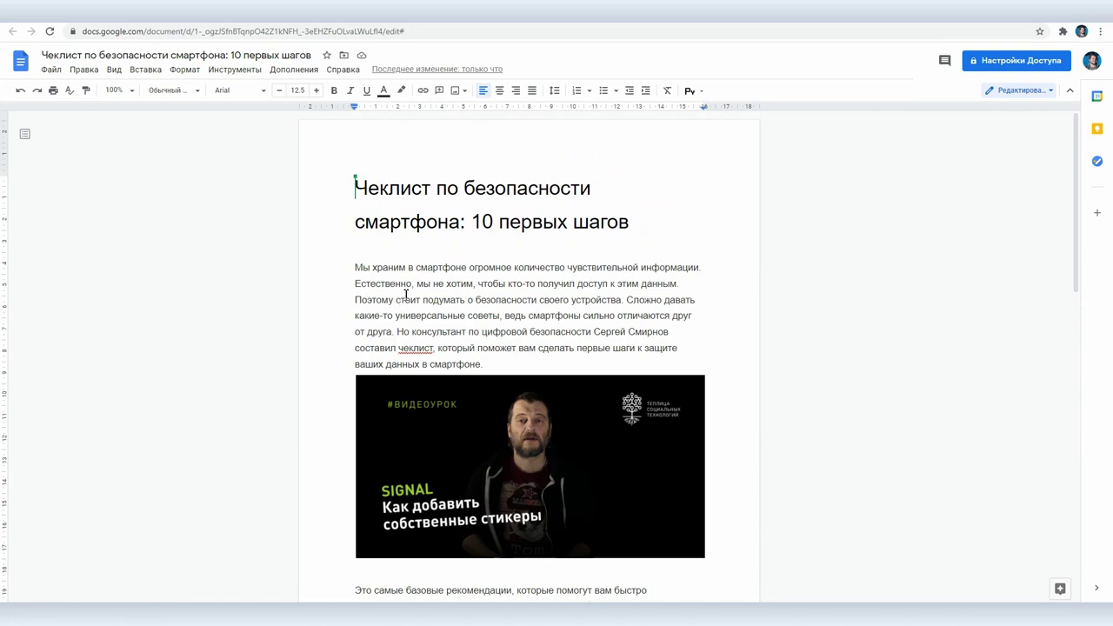
pyautogui.click(50, 69)
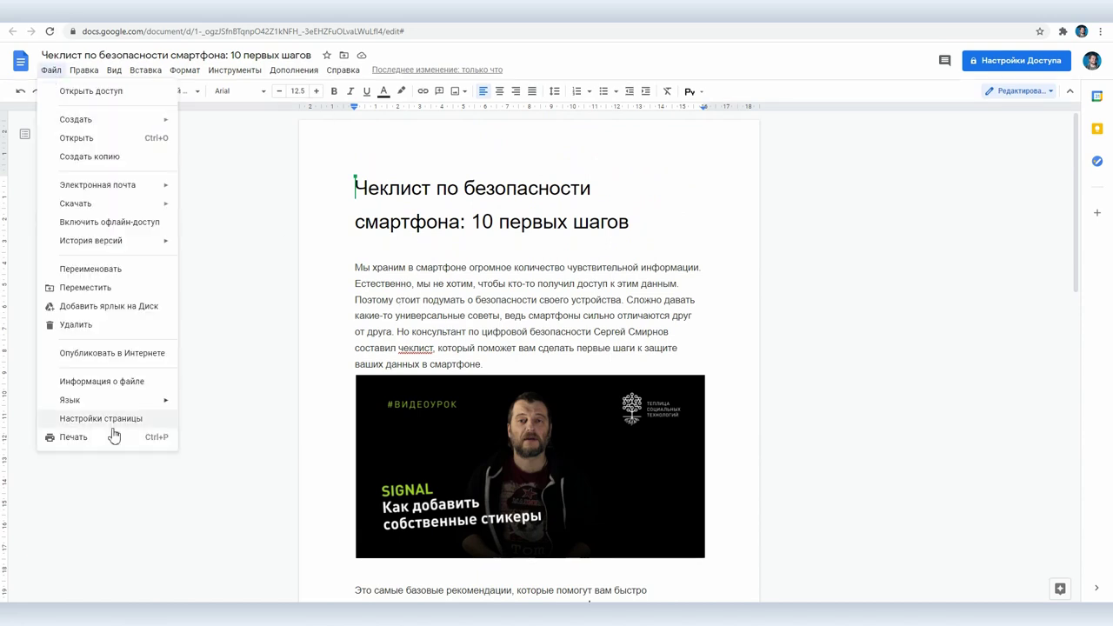
pyautogui.click(103, 353)
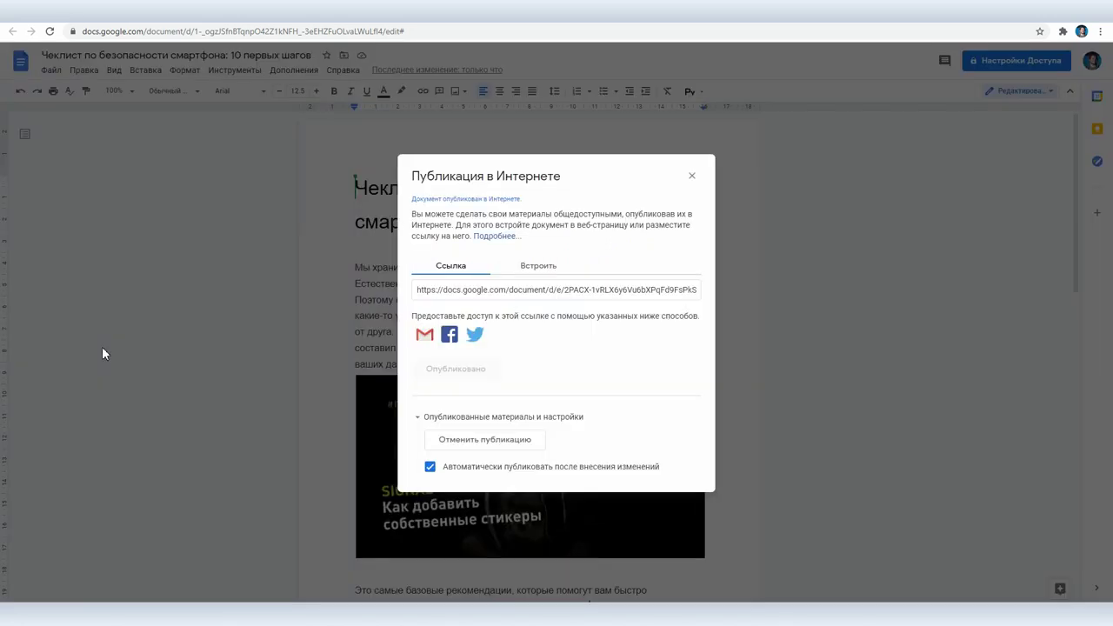
pyautogui.click(537, 269)
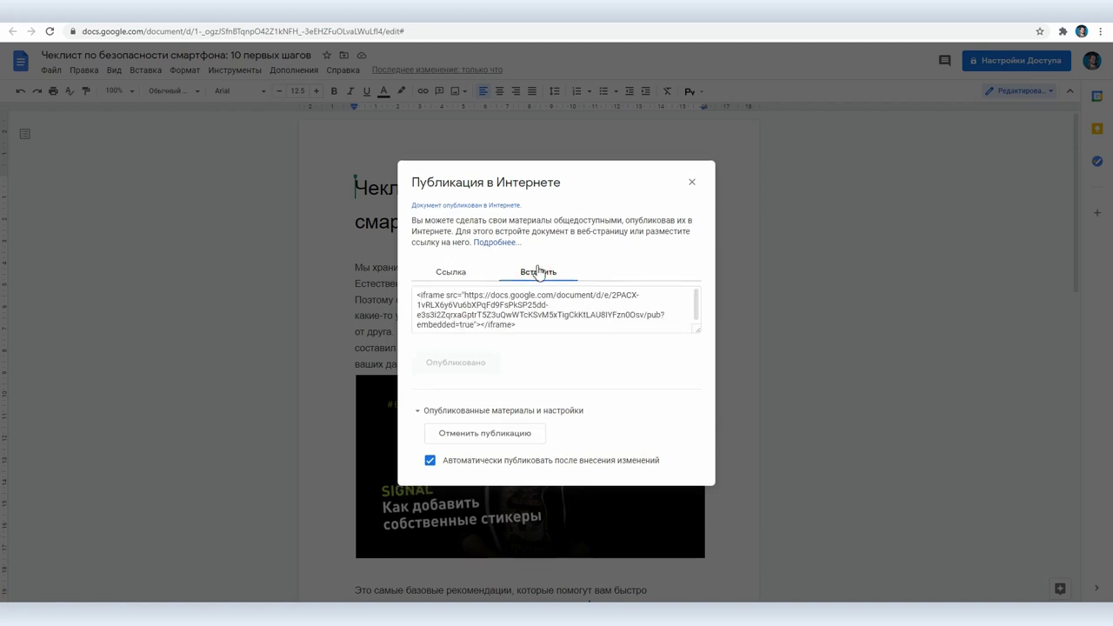
pyautogui.click(447, 310)
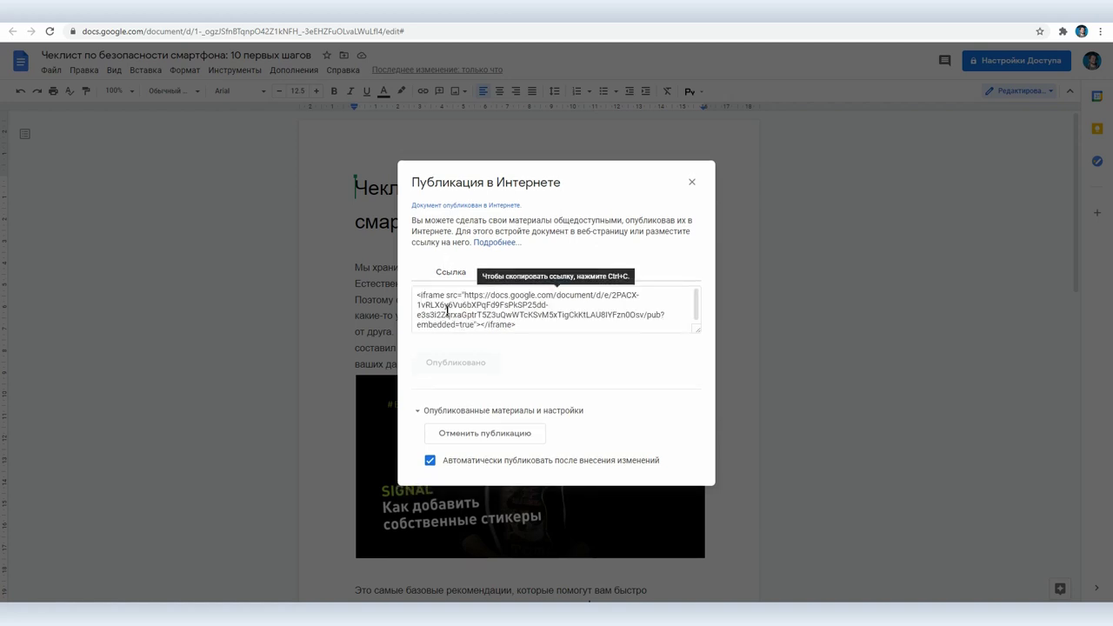
pyautogui.click(522, 325)
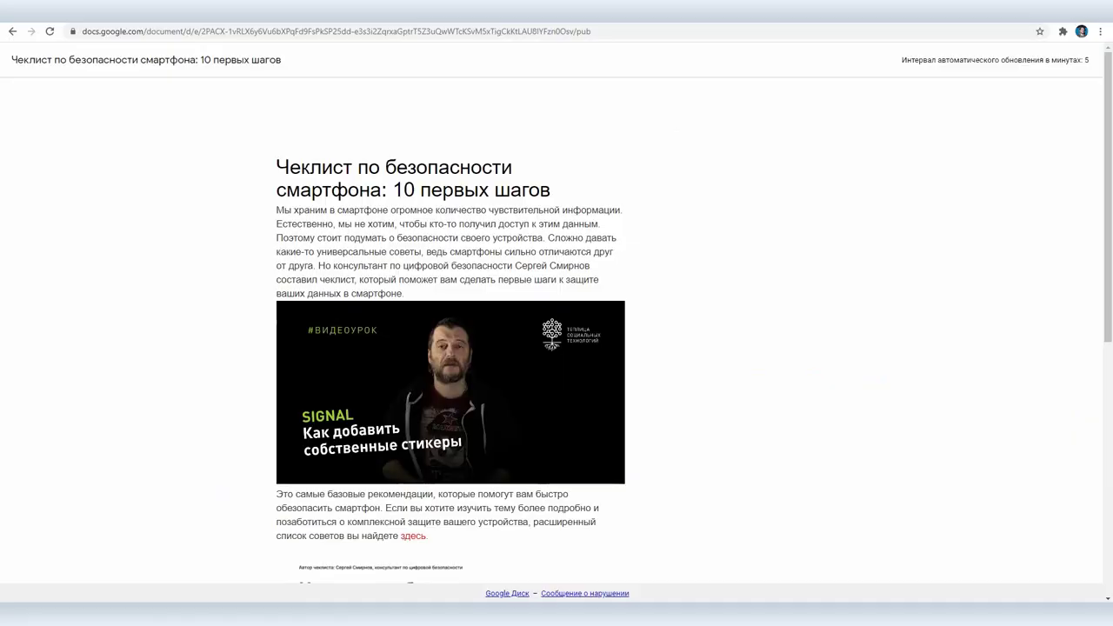
# - Scroll the published page to check the video thumbnail and security checklist image, then return to the editor
pyautogui.scroll(-3, 727, 261)
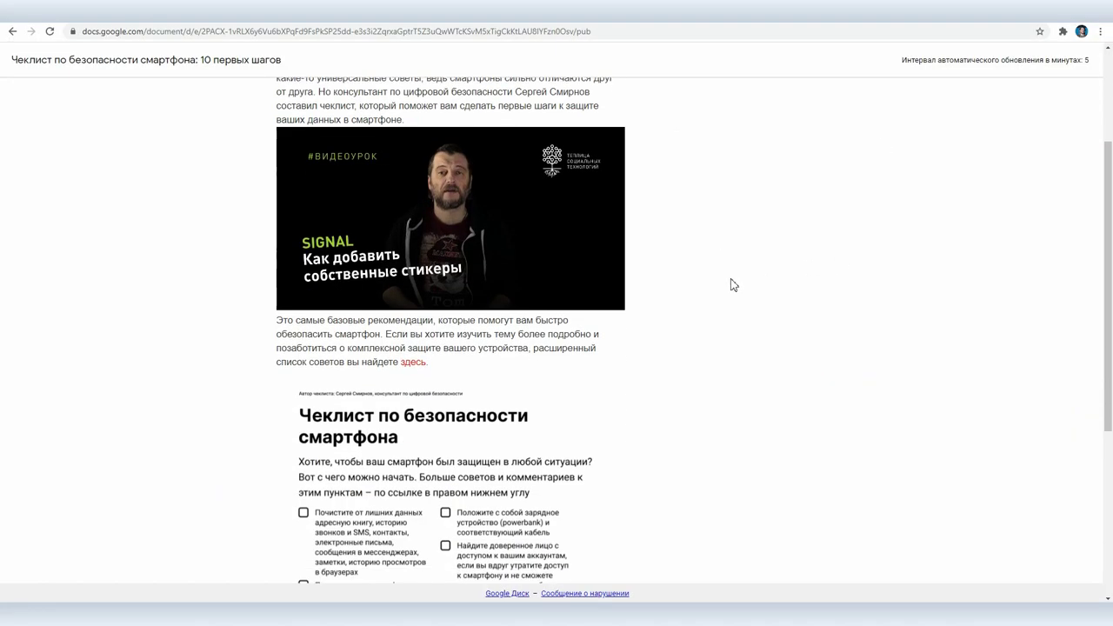
pyautogui.scroll(-2, 732, 285)
pyautogui.scroll(-2, 733, 286)
pyautogui.scroll(3, 733, 285)
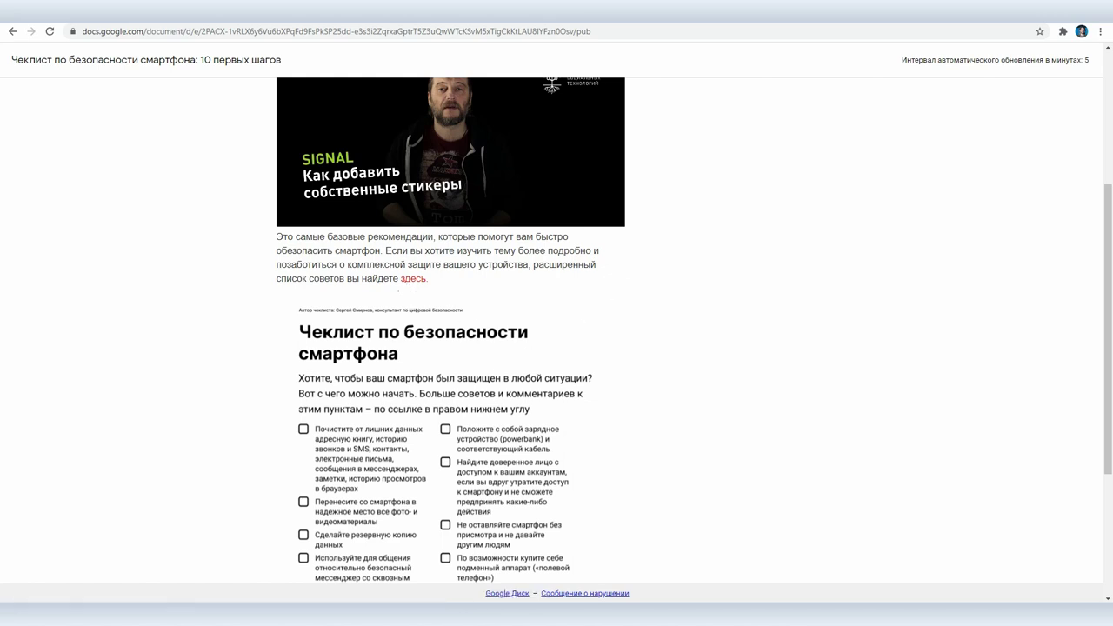
pyautogui.click(565, 10)
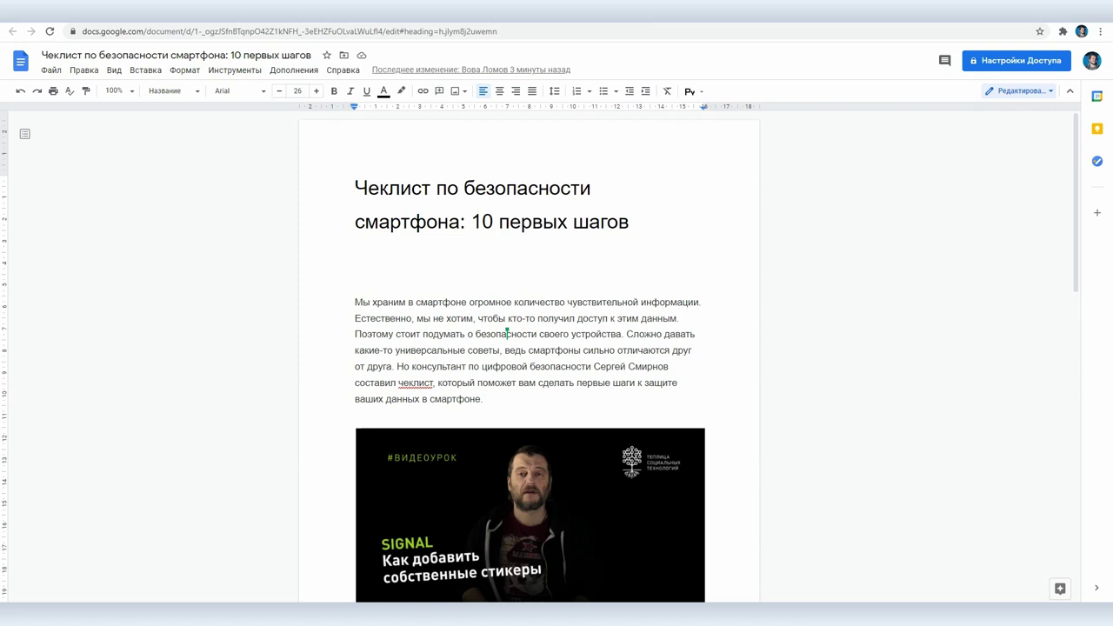
# - Email the document as a PDF attachment with the note 'Посмотри' to the test Gmail address
pyautogui.click(50, 70)
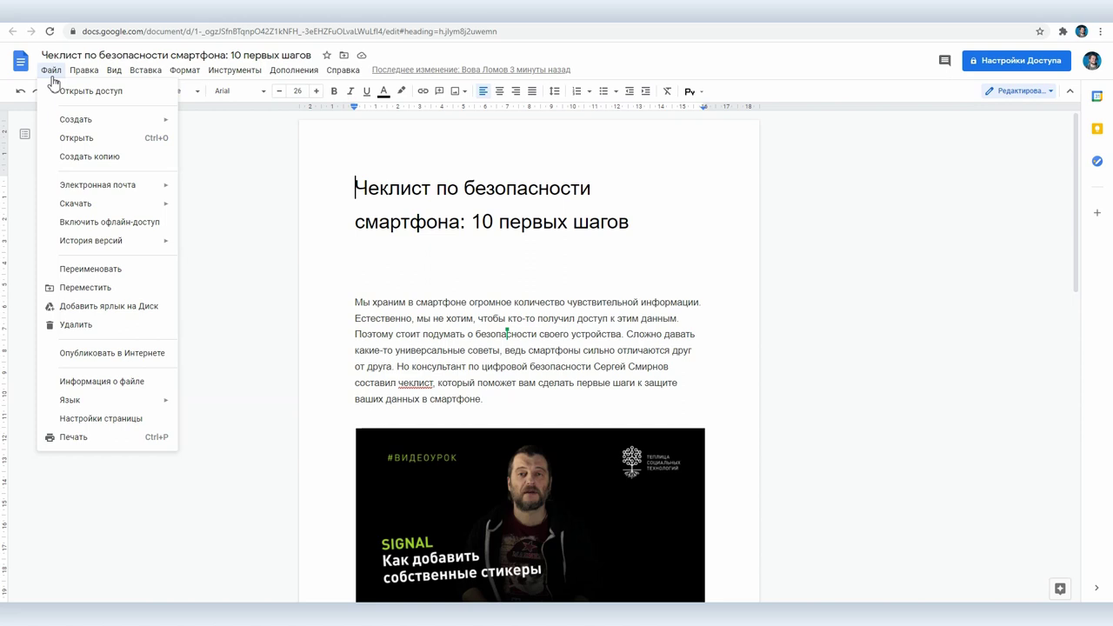
pyautogui.moveTo(148, 196)
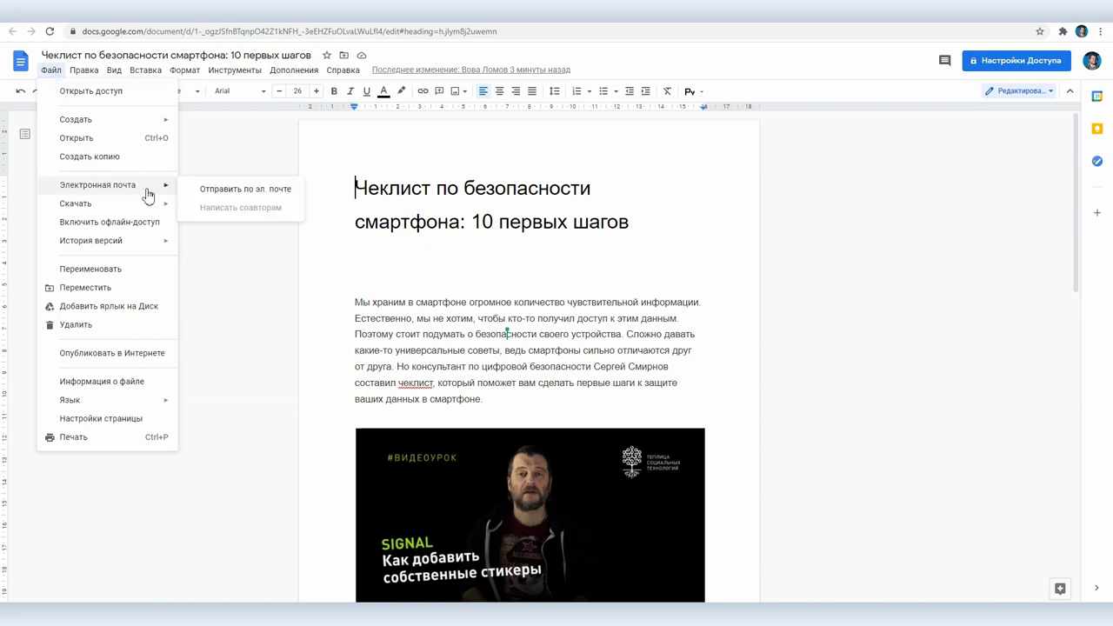
pyautogui.click(238, 192)
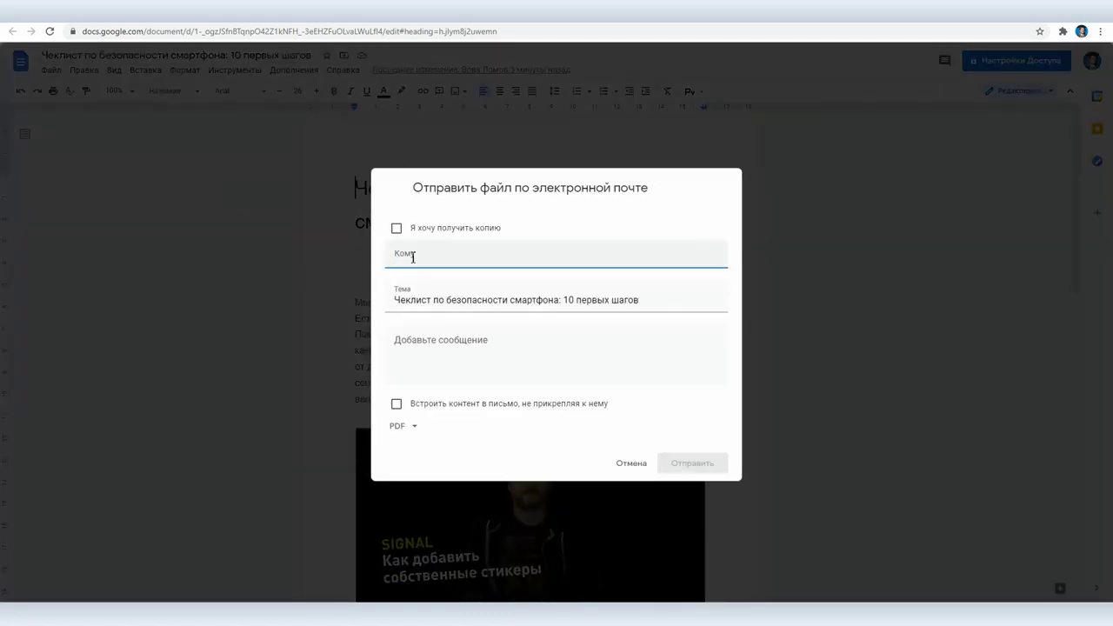
pyautogui.click(413, 258)
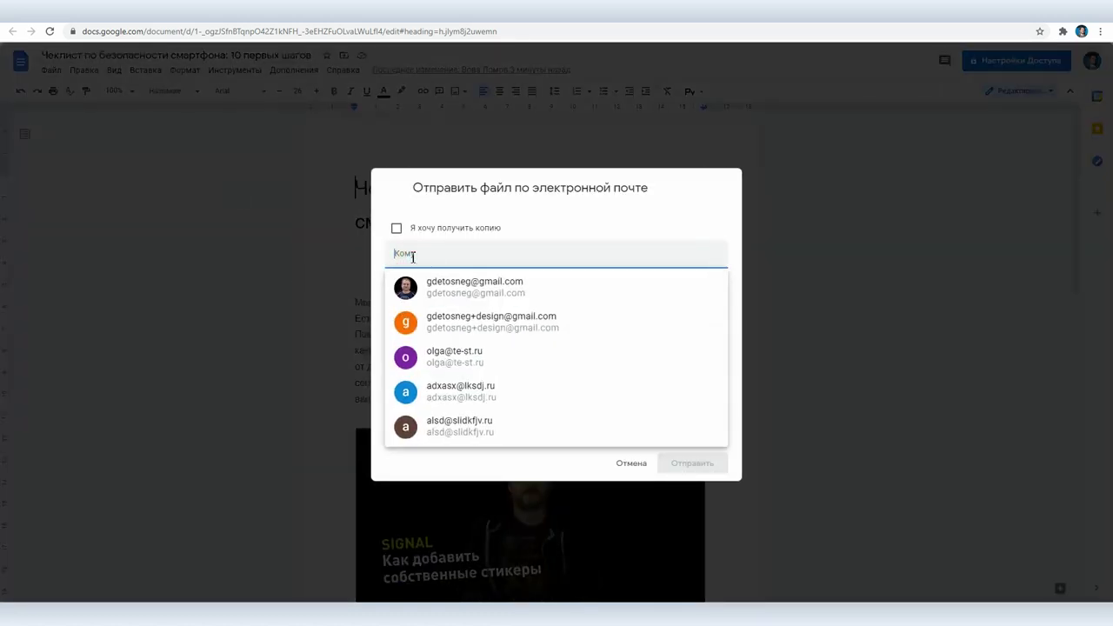
pyautogui.press('Return')
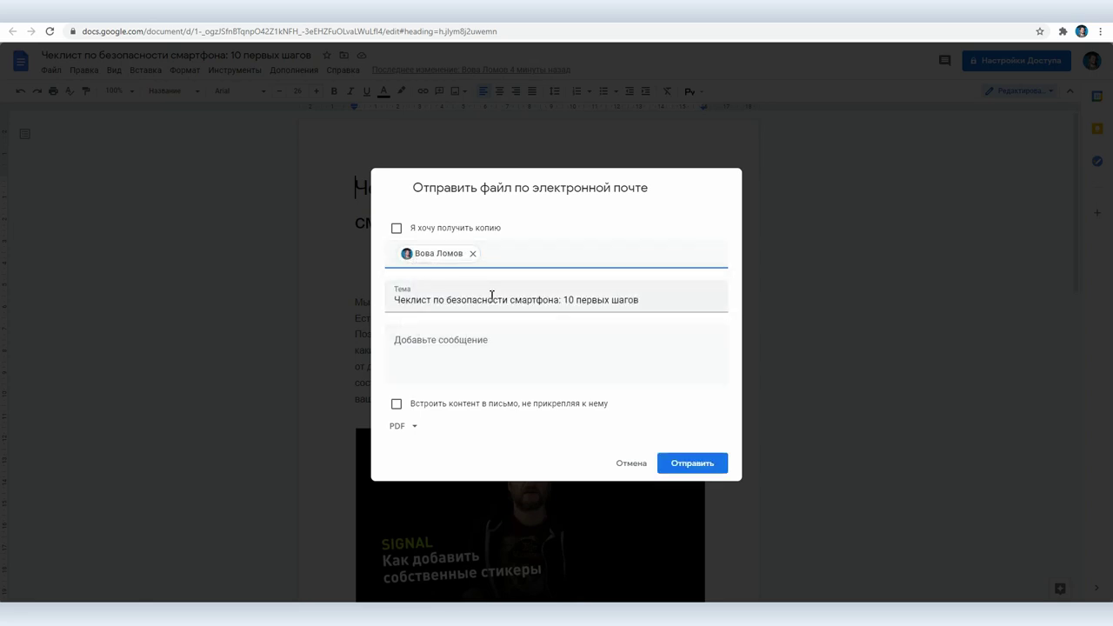
pyautogui.click(435, 345)
pyautogui.write('Посмотри')
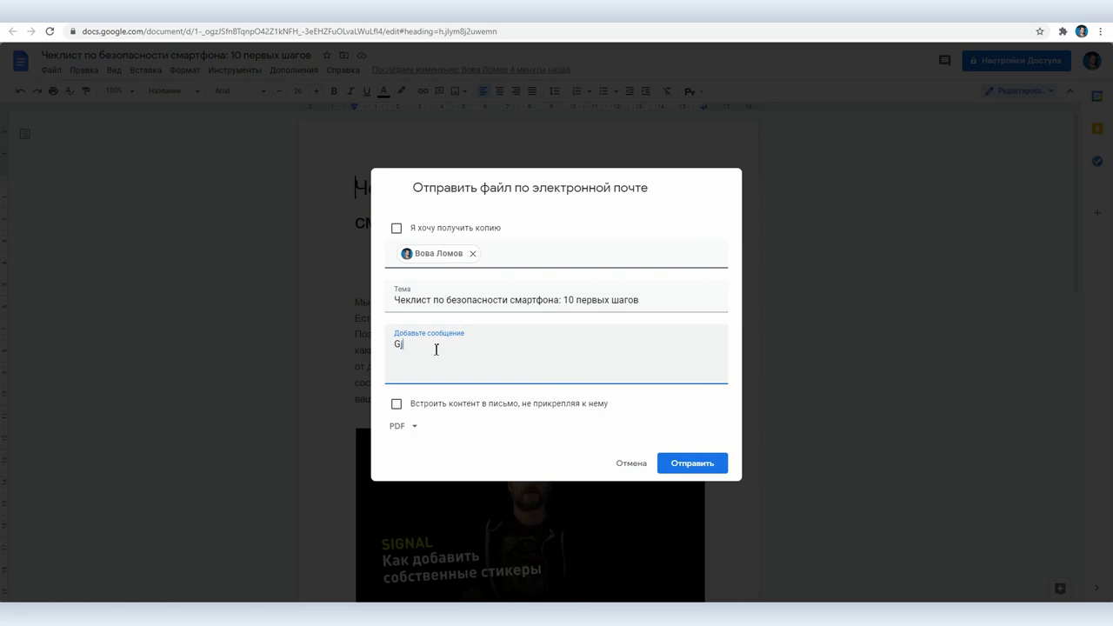
pyautogui.click(396, 427)
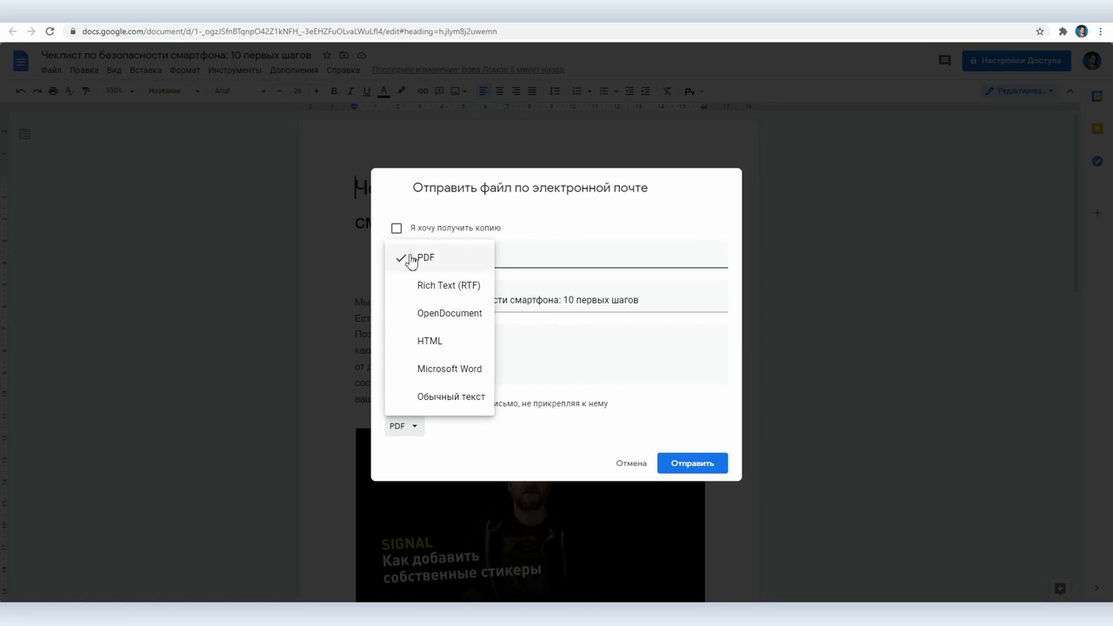
pyautogui.click(672, 470)
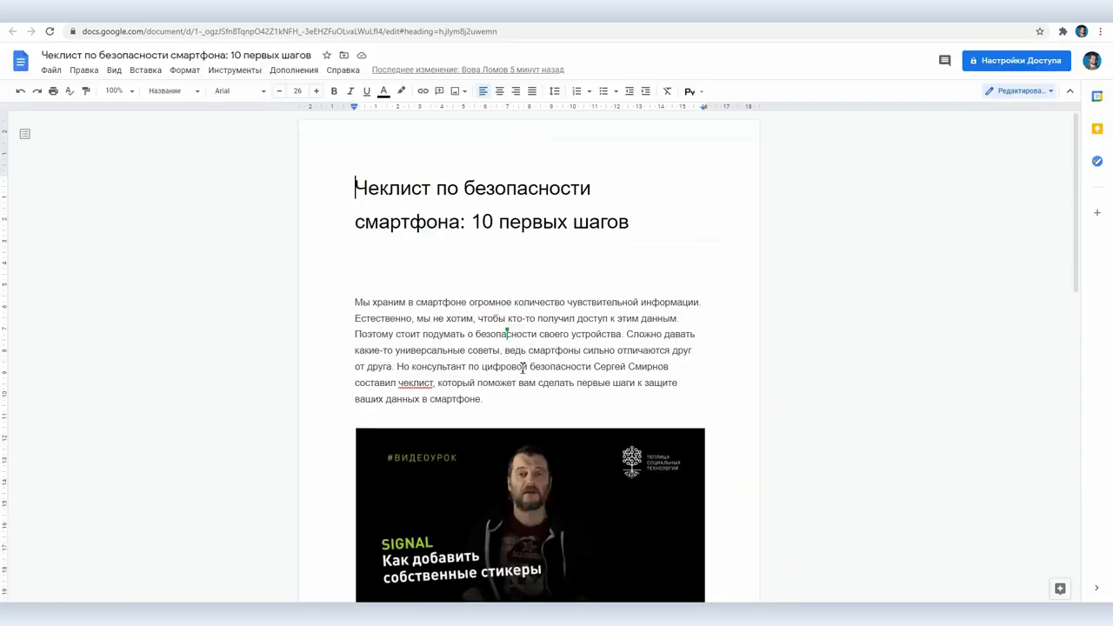
# - Send the document again with its content embedded in the email body to a corrected Gmail address
pyautogui.click(48, 71)
pyautogui.click(219, 181)
pyautogui.hotkey('ctrl', 'a')
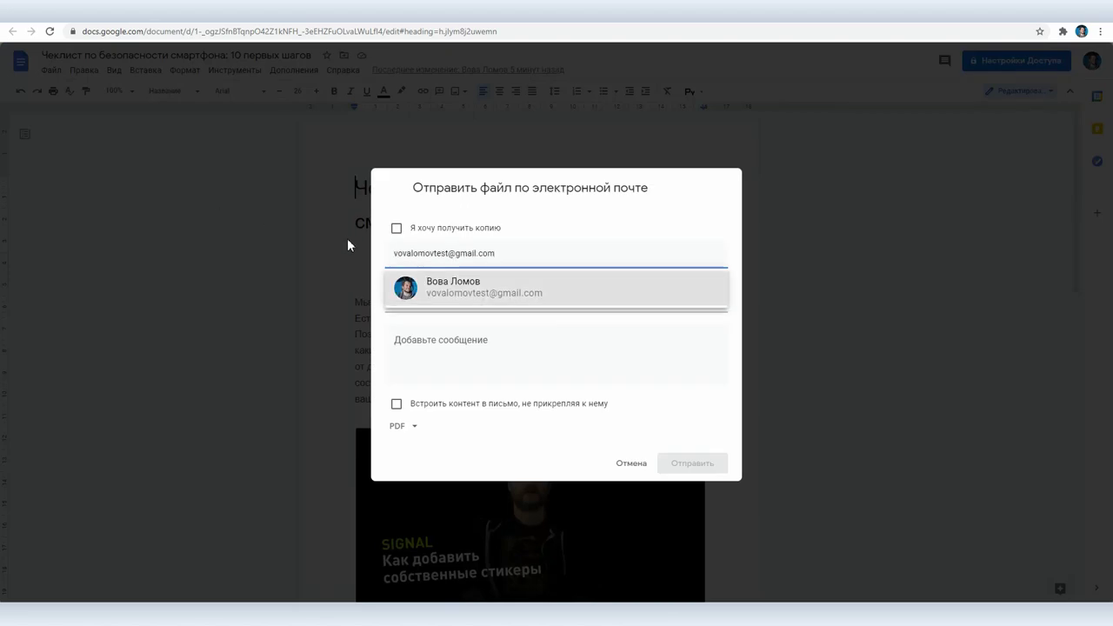
pyautogui.press('Return')
pyautogui.click(396, 404)
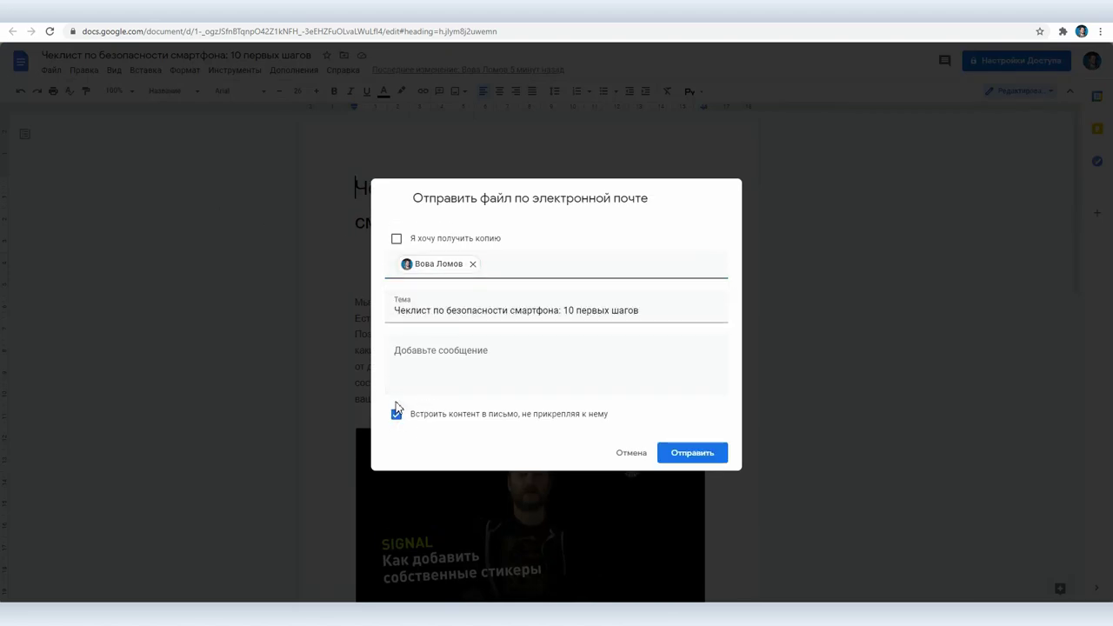
pyautogui.click(690, 453)
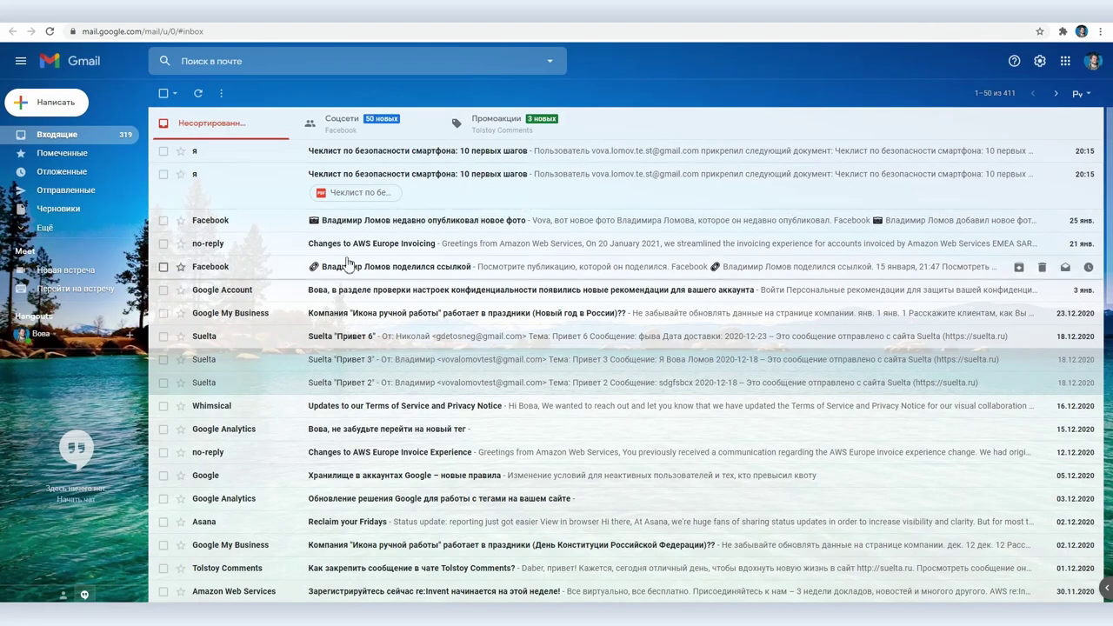
pyautogui.click(365, 174)
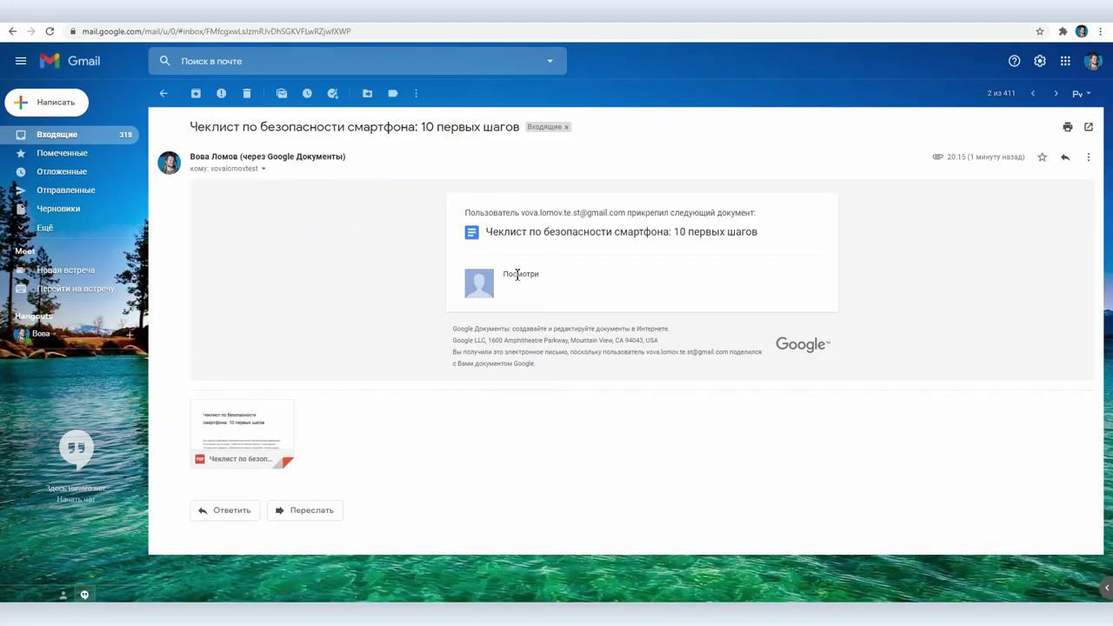
# - Preview the article's PDF attachment in the first email, then go back to the inbox
pyautogui.click(231, 422)
pyautogui.scroll(-5, 484, 355)
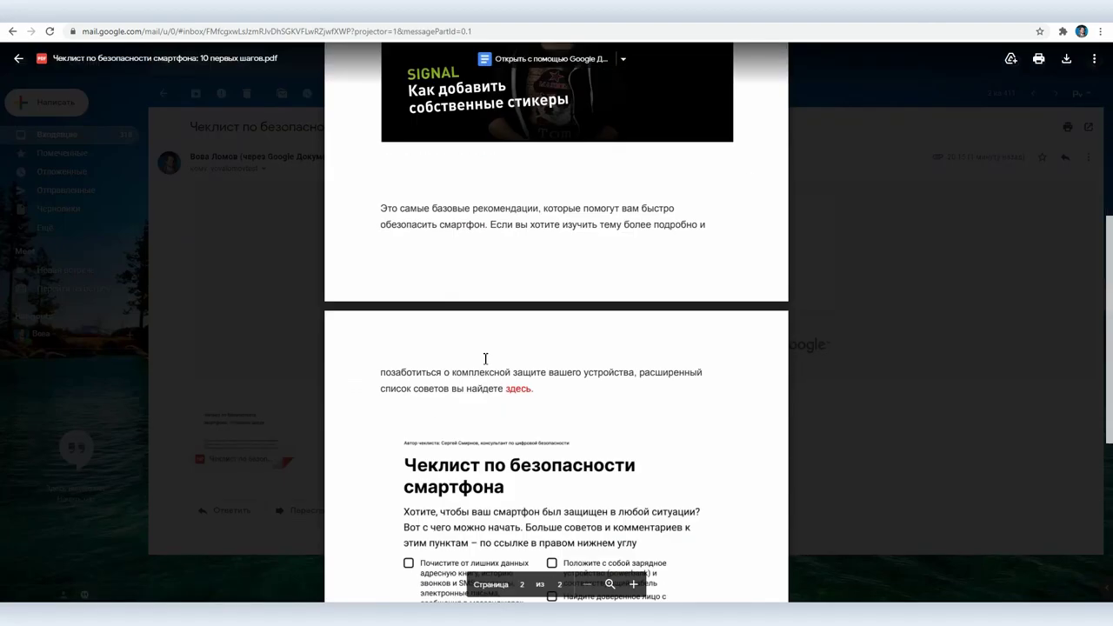
pyautogui.scroll(-5, 484, 357)
pyautogui.scroll(6, 484, 355)
pyautogui.scroll(4, 484, 354)
pyautogui.click(831, 313)
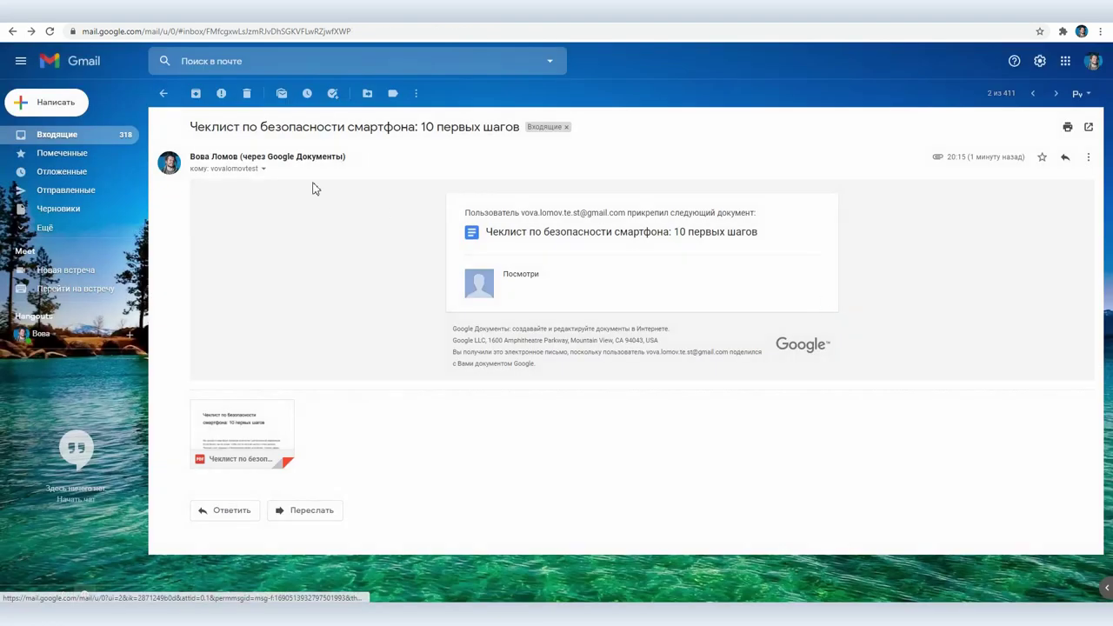
pyautogui.click(160, 94)
# - Open the second email and scroll through the checklist article embedded in its body
pyautogui.click(385, 152)
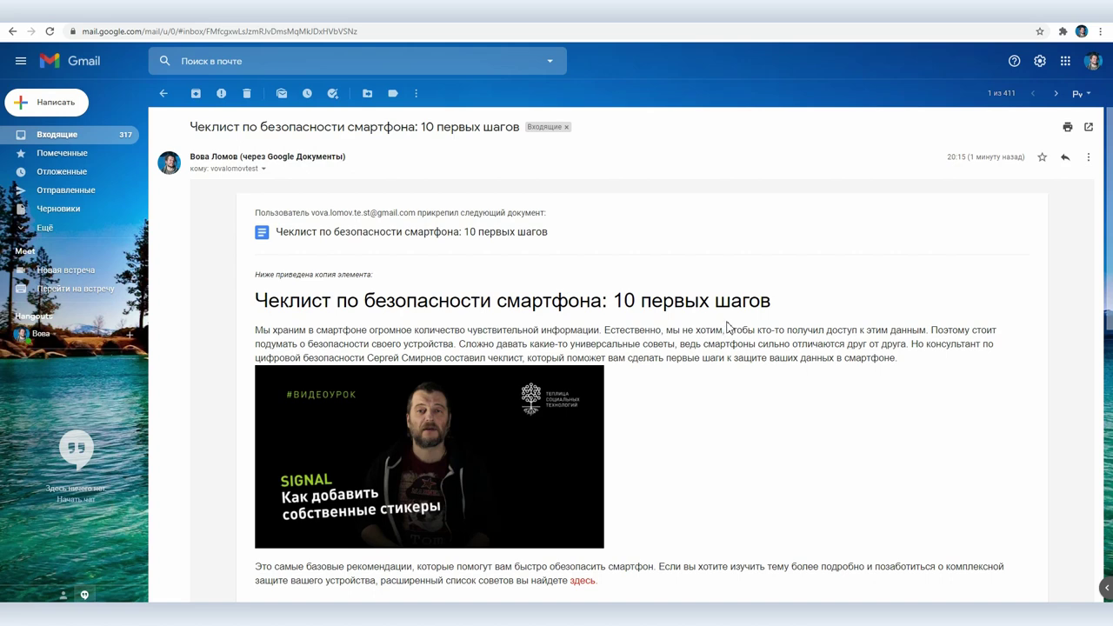
pyautogui.scroll(-2, 728, 324)
pyautogui.scroll(-4, 729, 324)
pyautogui.scroll(-3, 730, 321)
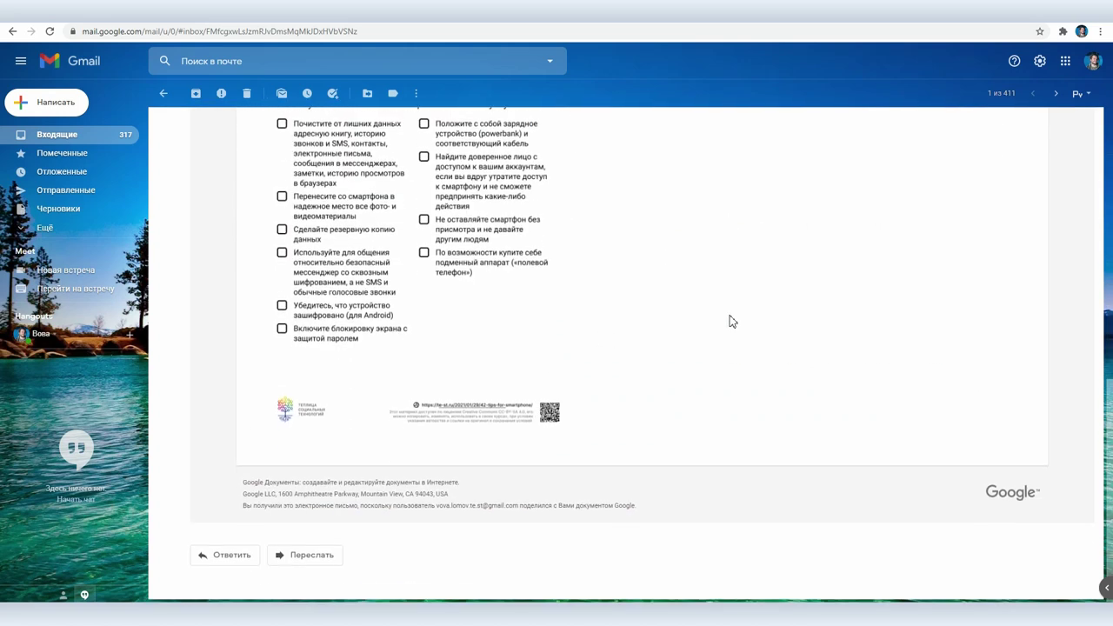
pyautogui.scroll(5, 730, 322)
pyautogui.scroll(4, 730, 321)
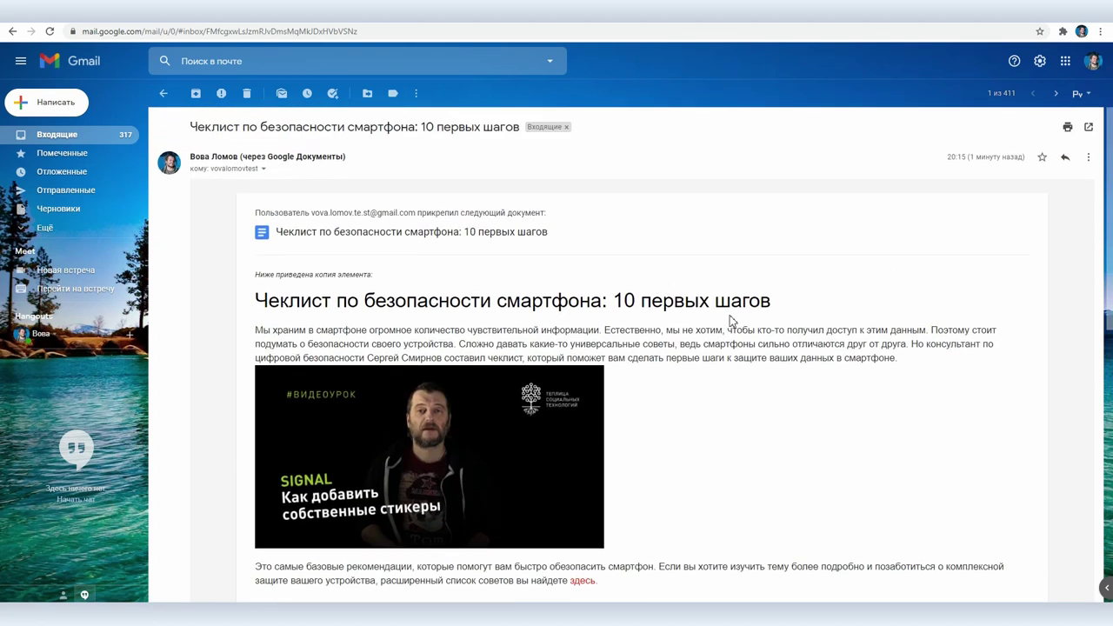